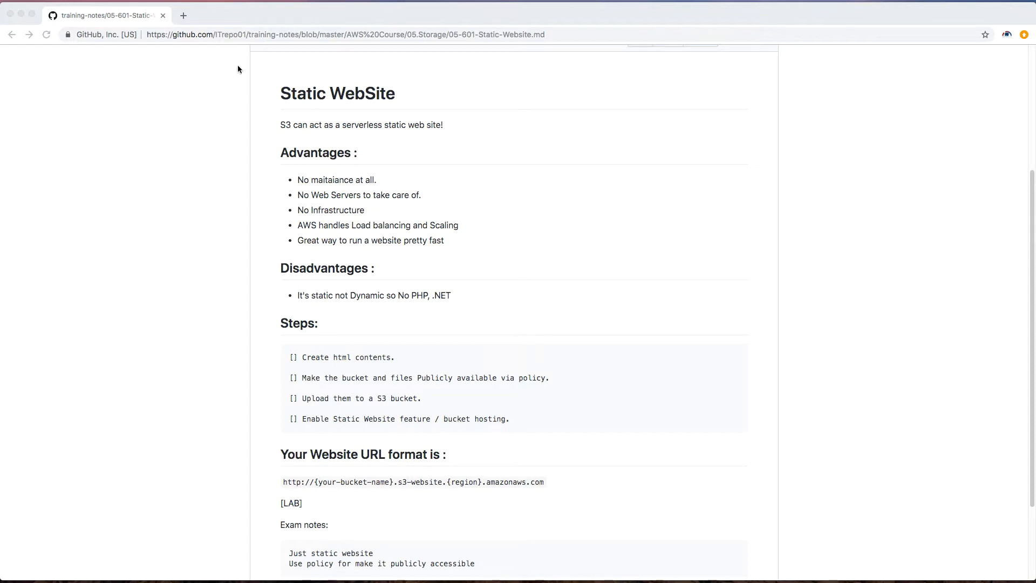
Step: Read the static website notes, including the advantages, steps and website URL format
click(281, 125)
drag(435, 123, 280, 124)
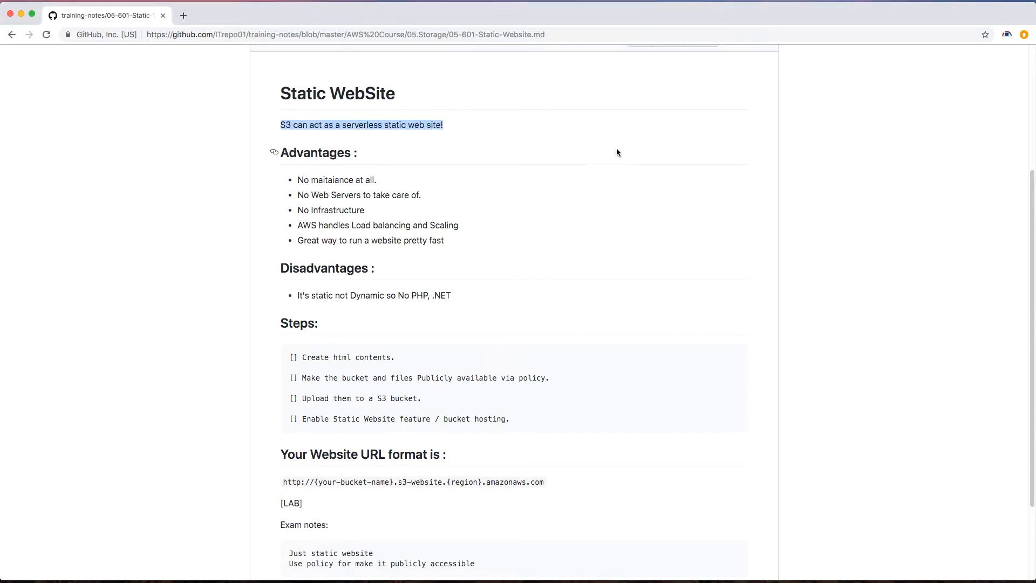
click(548, 153)
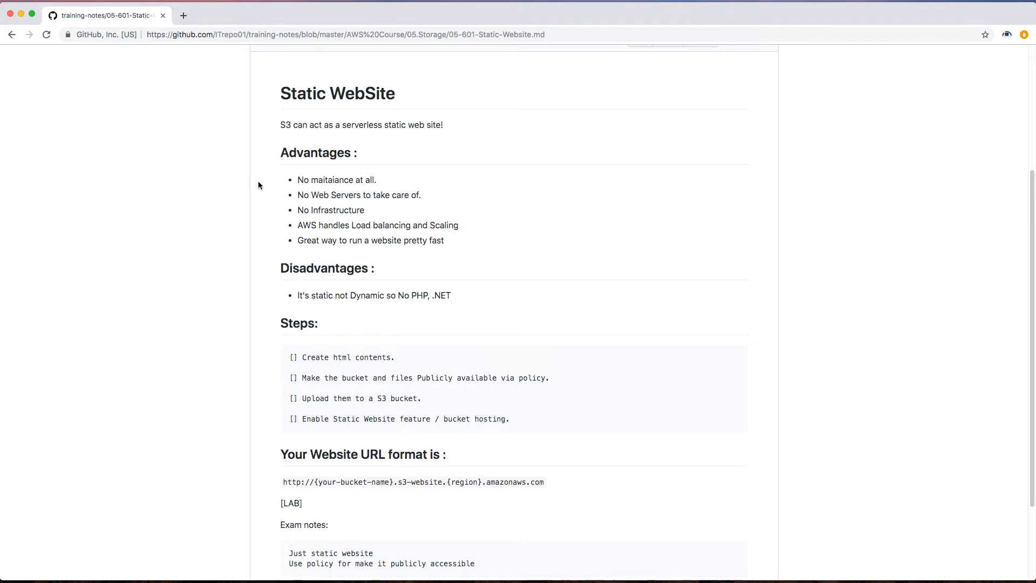
drag(351, 225, 481, 213)
click(481, 213)
drag(283, 483, 537, 481)
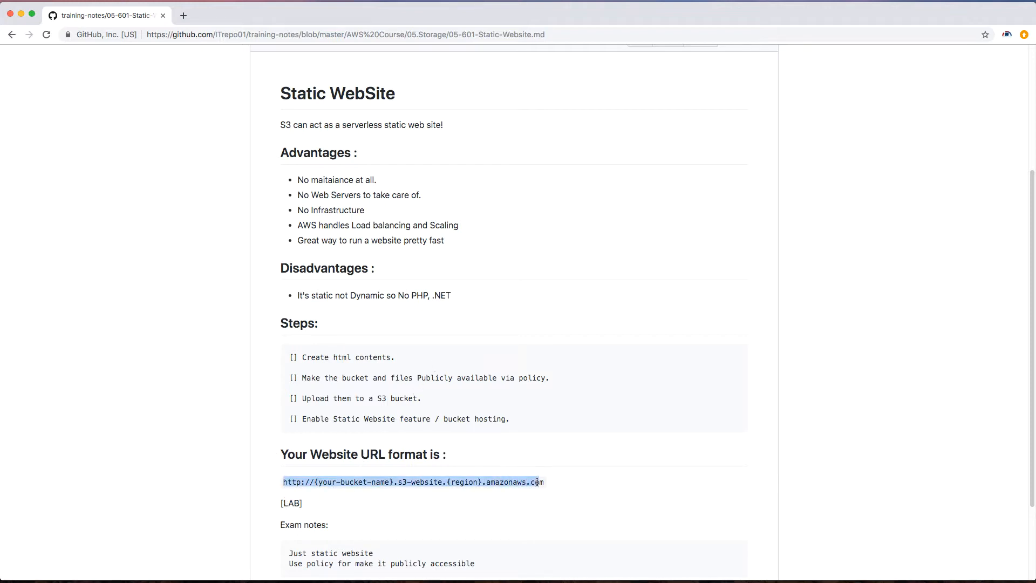
click(552, 479)
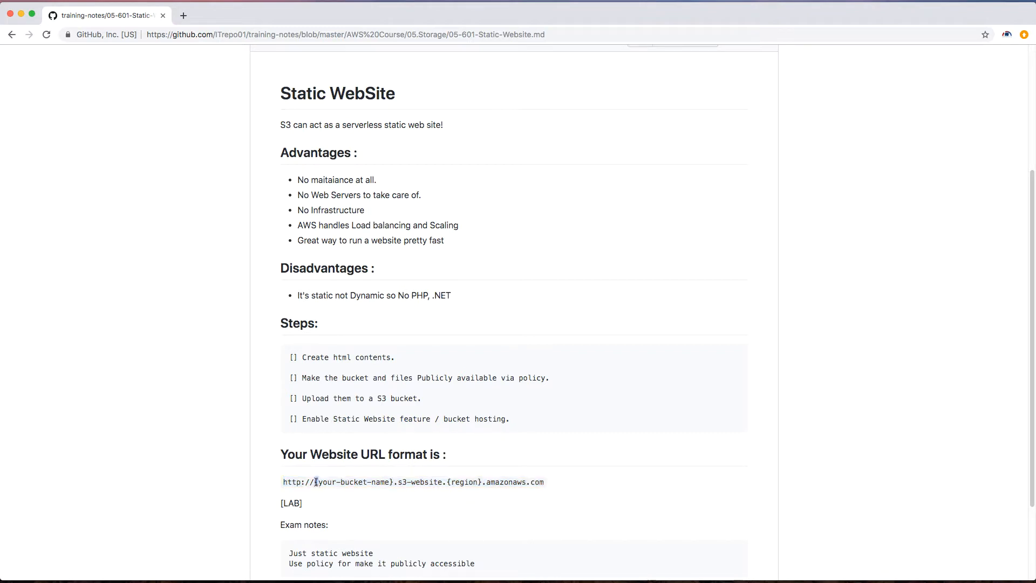
drag(315, 483, 394, 483)
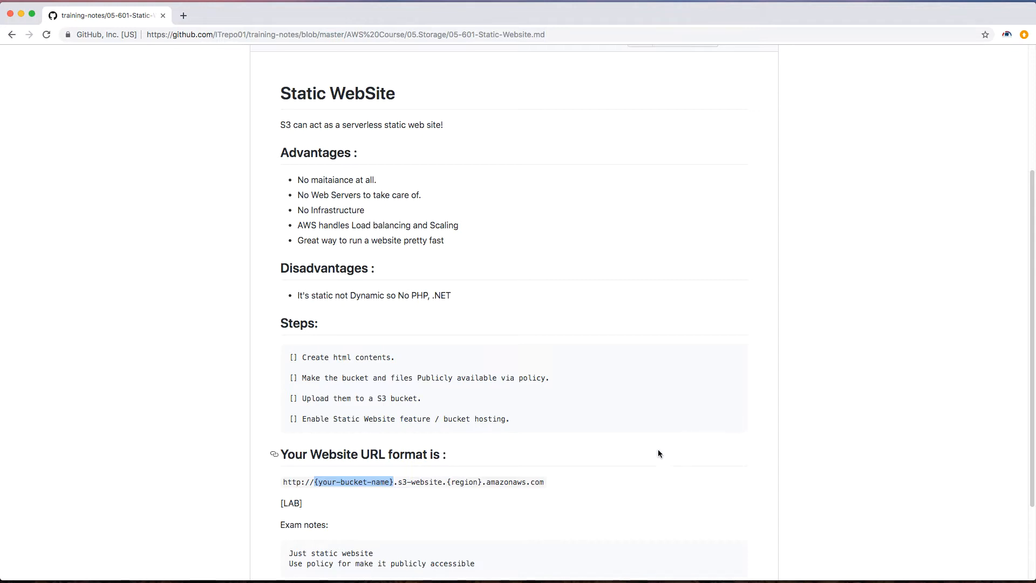
drag(446, 482, 484, 483)
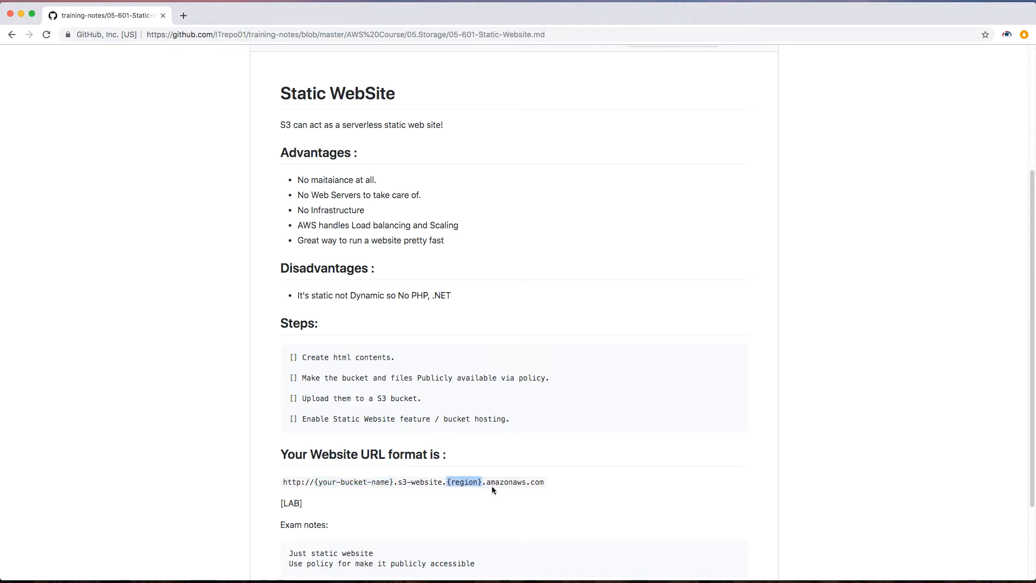
click(642, 456)
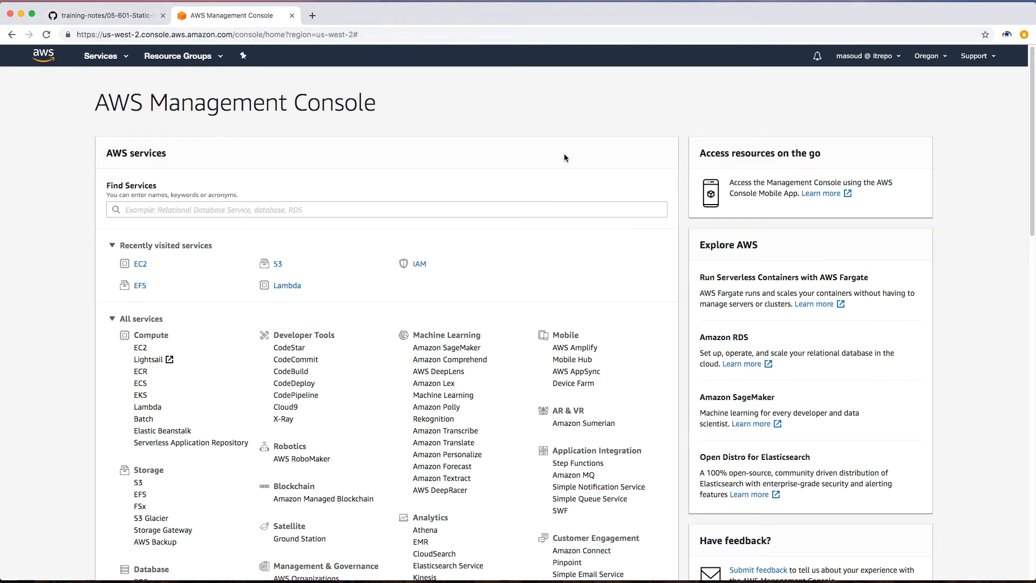
Step: Open S3 and create a new bucket named itrepo-test in US West (Oregon)
click(139, 483)
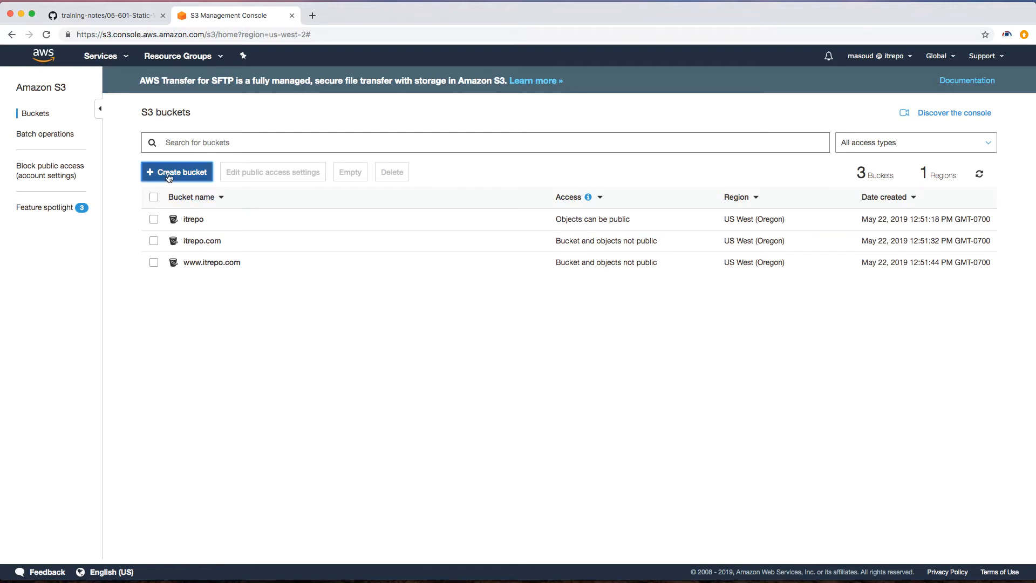
click(151, 172)
text(itrepo-tes)
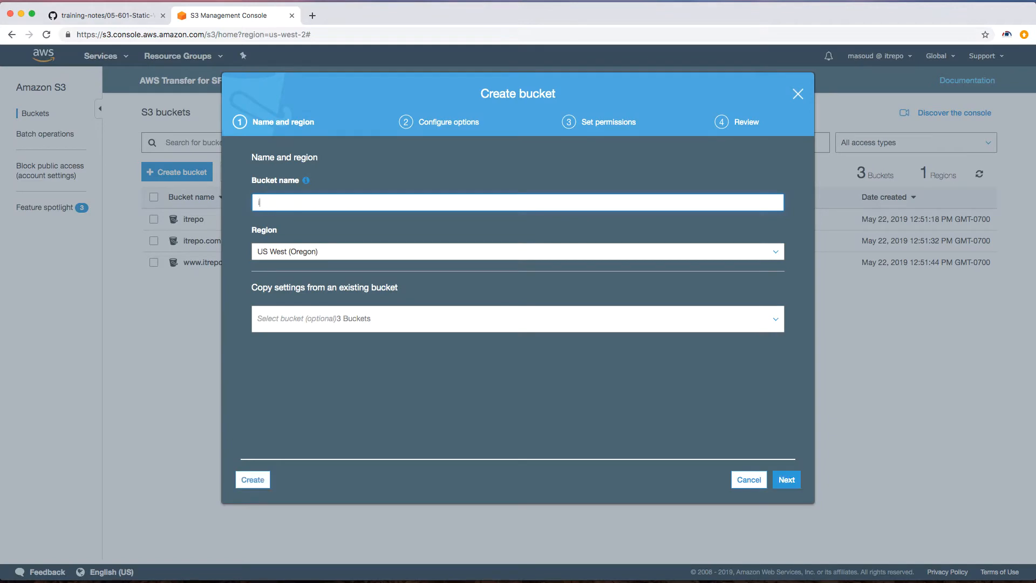
text(t)
click(254, 482)
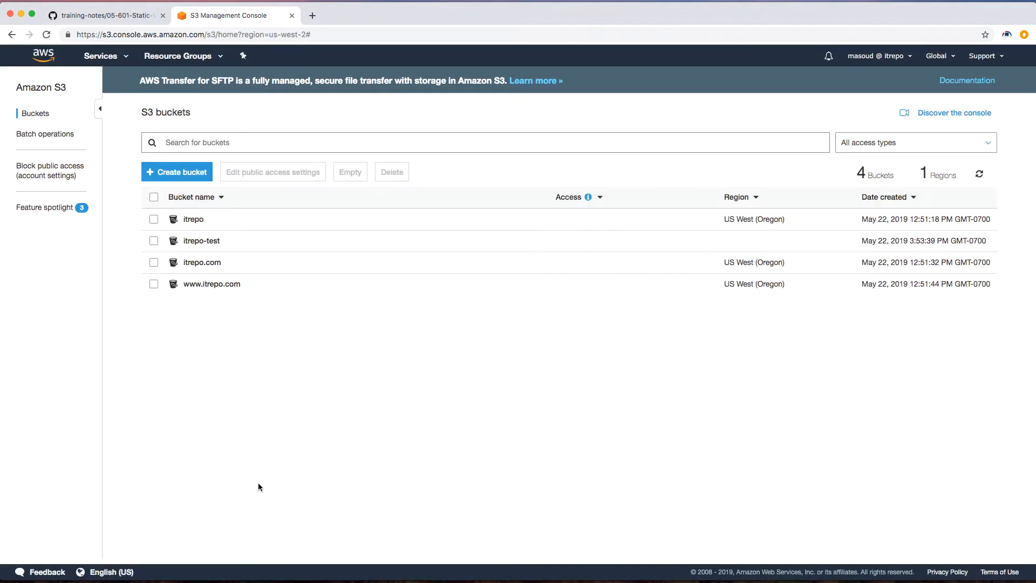
Step: Turn off all block public access settings for the itrepo-test bucket and confirm with "confirm"
click(229, 243)
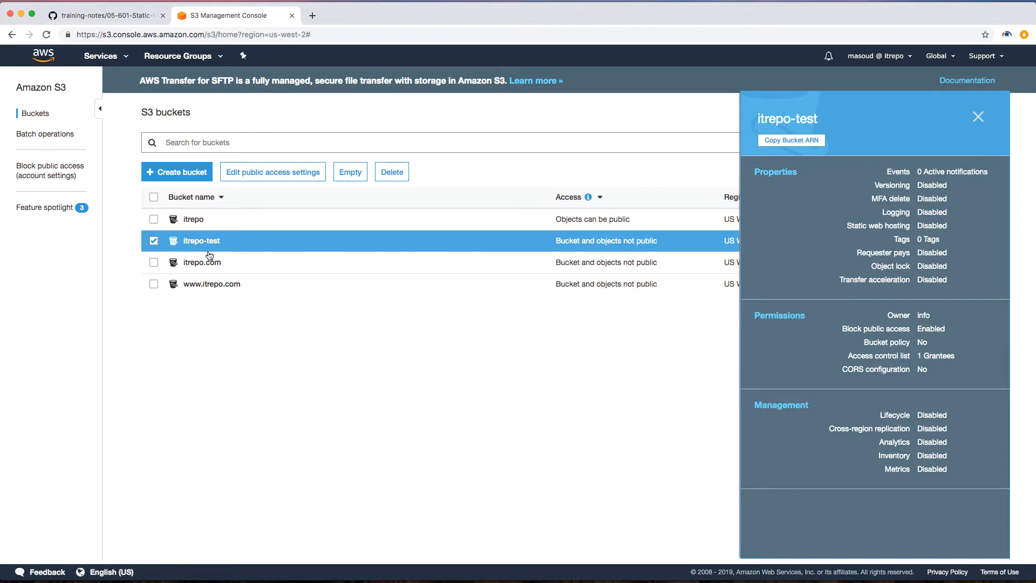
click(245, 175)
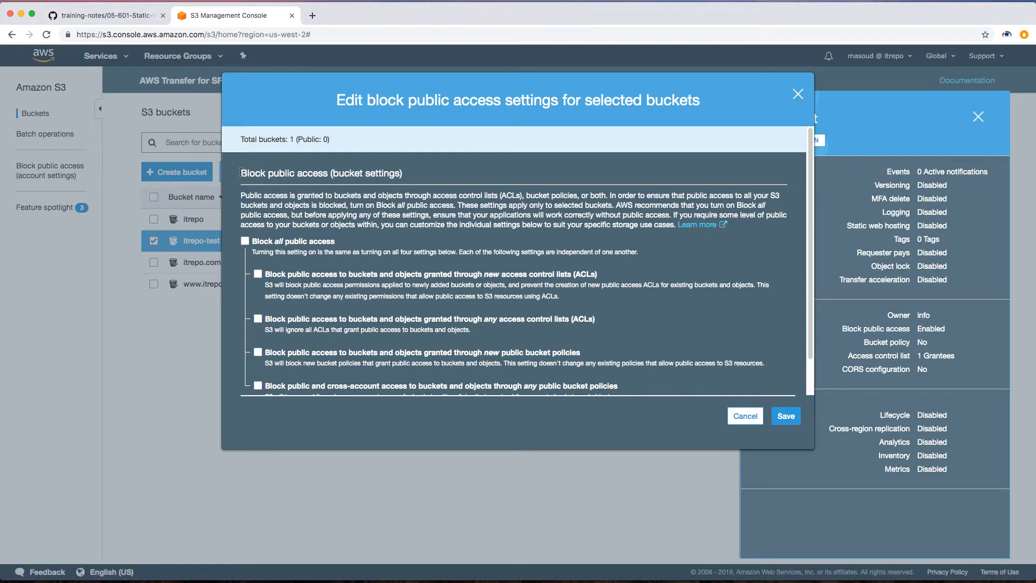
drag(240, 173, 328, 171)
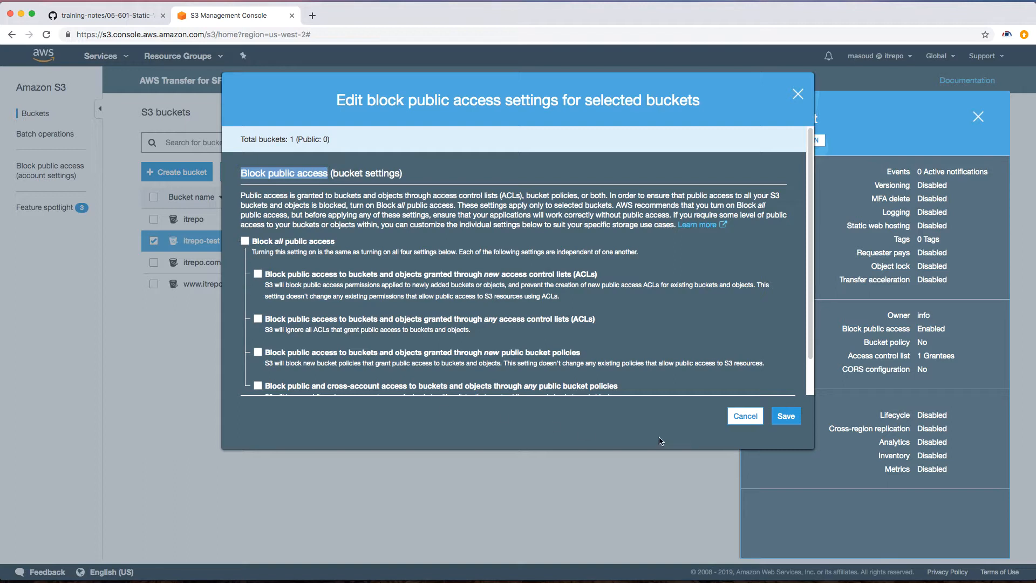
click(785, 416)
click(423, 368)
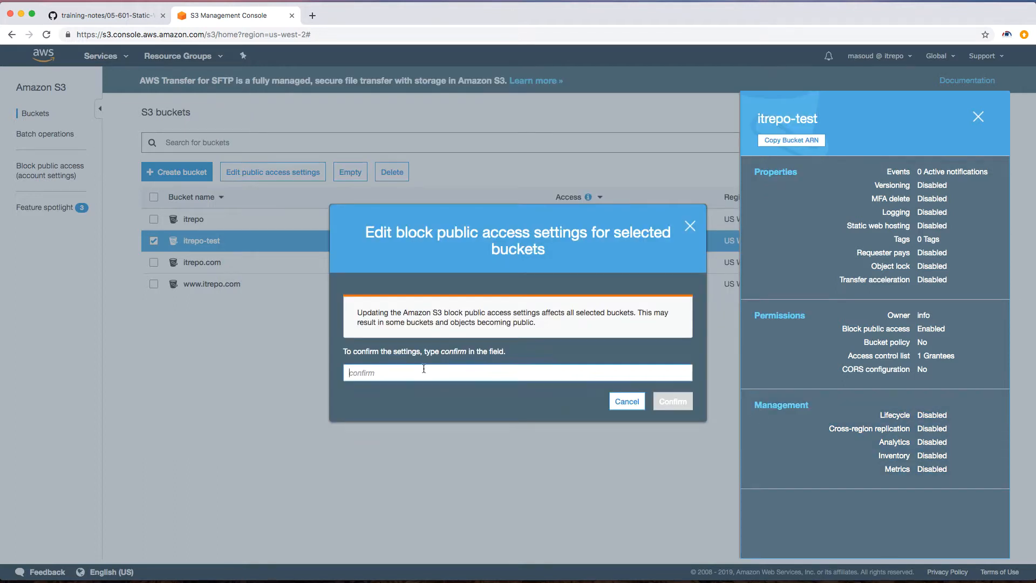
text(confirm)
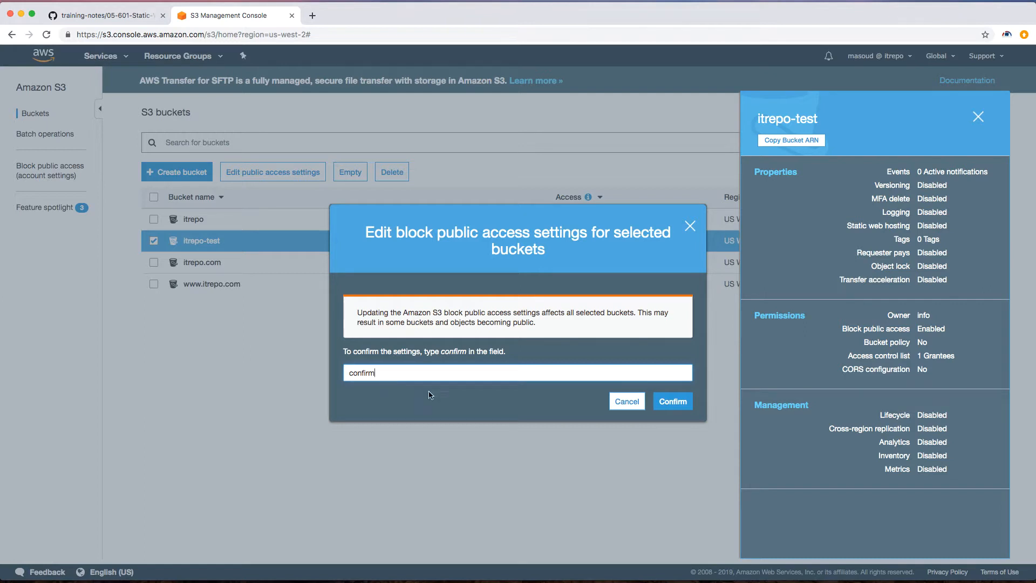
click(663, 402)
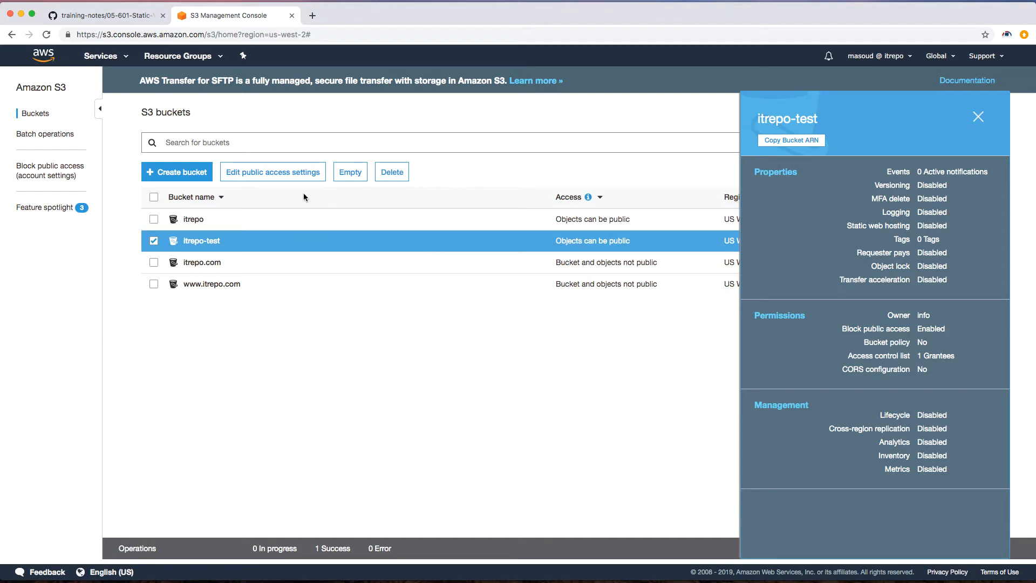
Step: Examine the index.html and error.html files of the Static-Website-example folder in a code editor
click(370, 237)
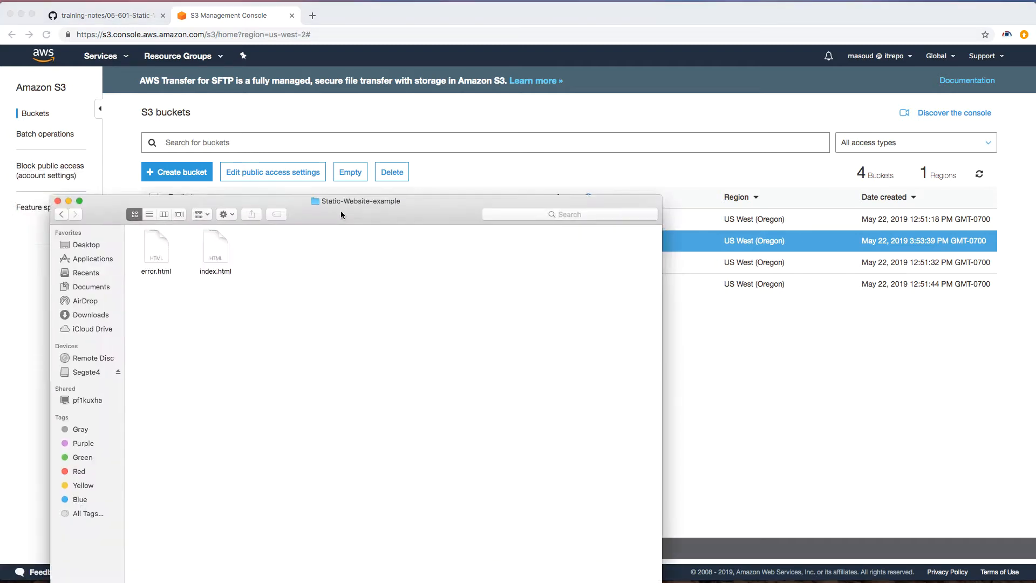
drag(341, 211, 631, 339)
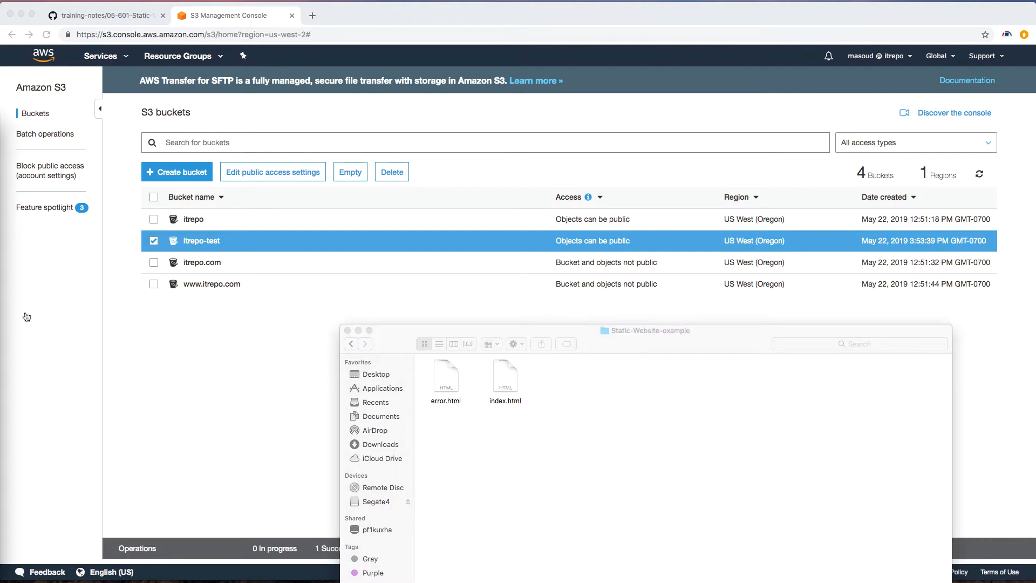
drag(0, 129, 529, 84)
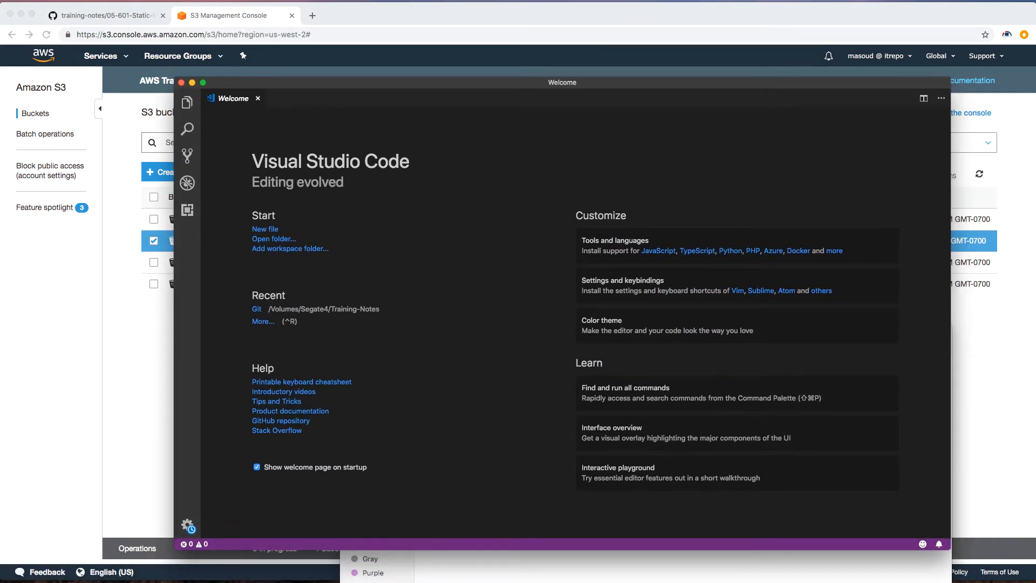
click(234, 161)
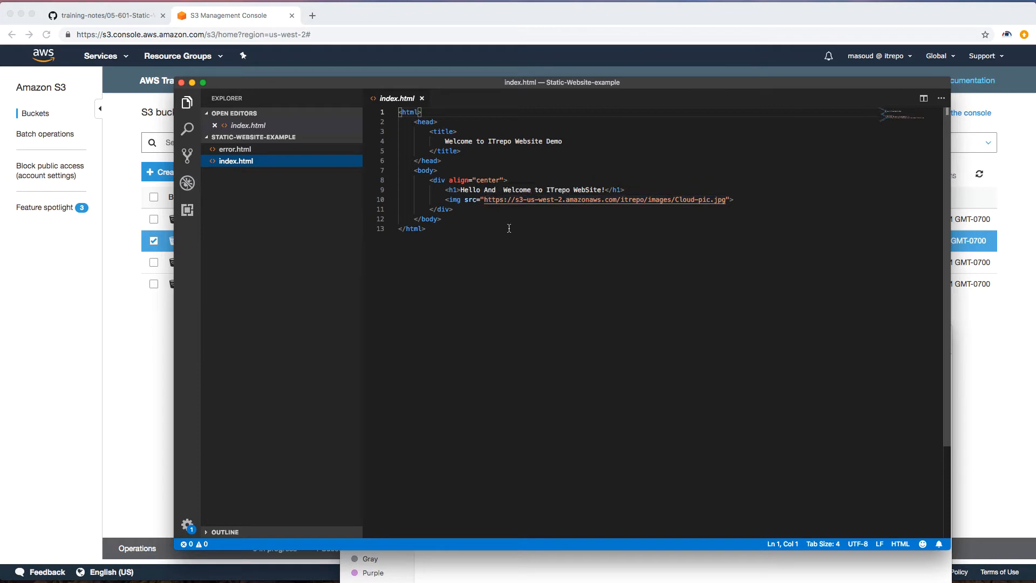
click(235, 151)
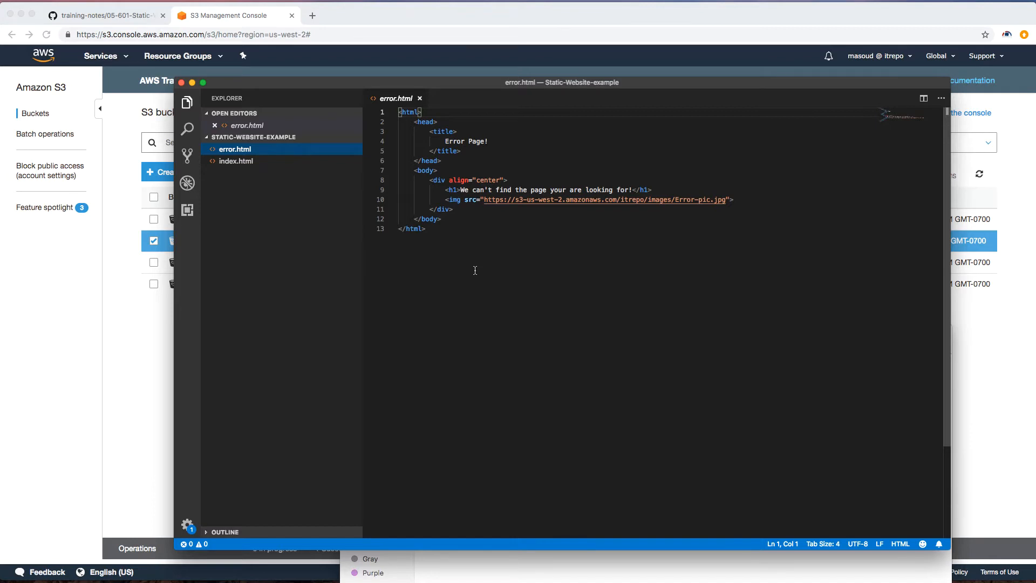
click(192, 83)
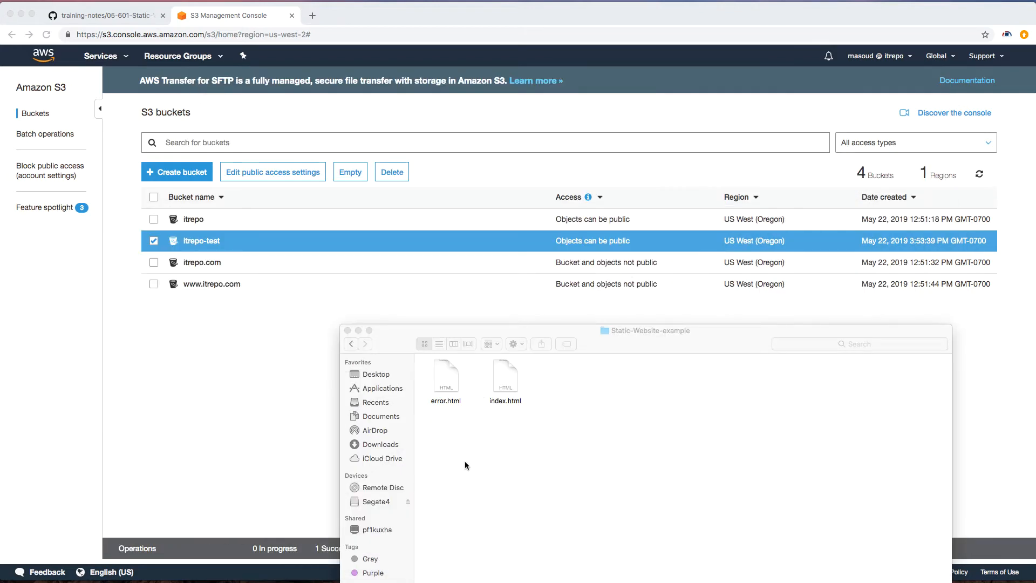
Step: Upload error.html and index.html from the Static-Website-example folder to the itrepo-test bucket
click(204, 243)
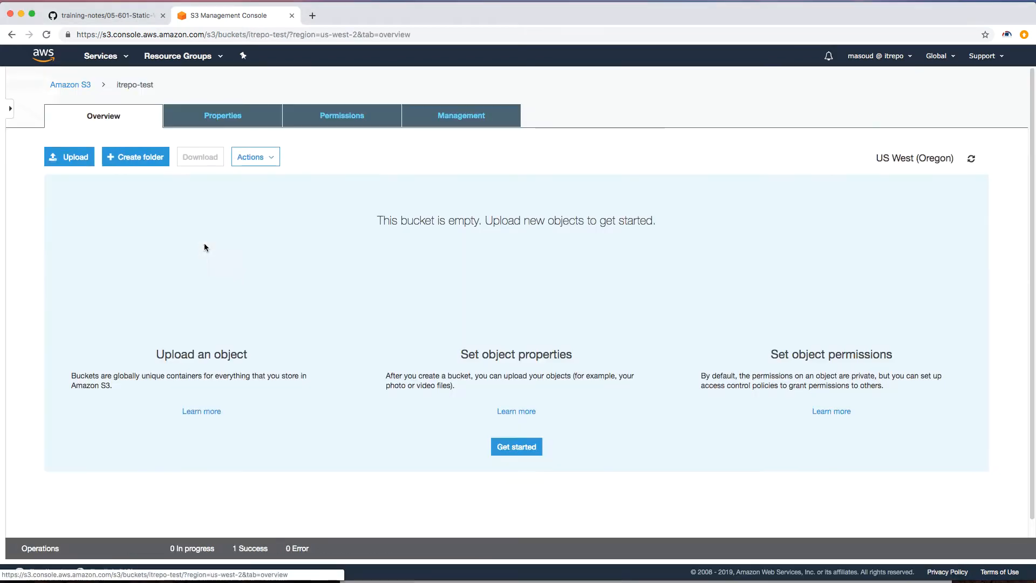
click(80, 158)
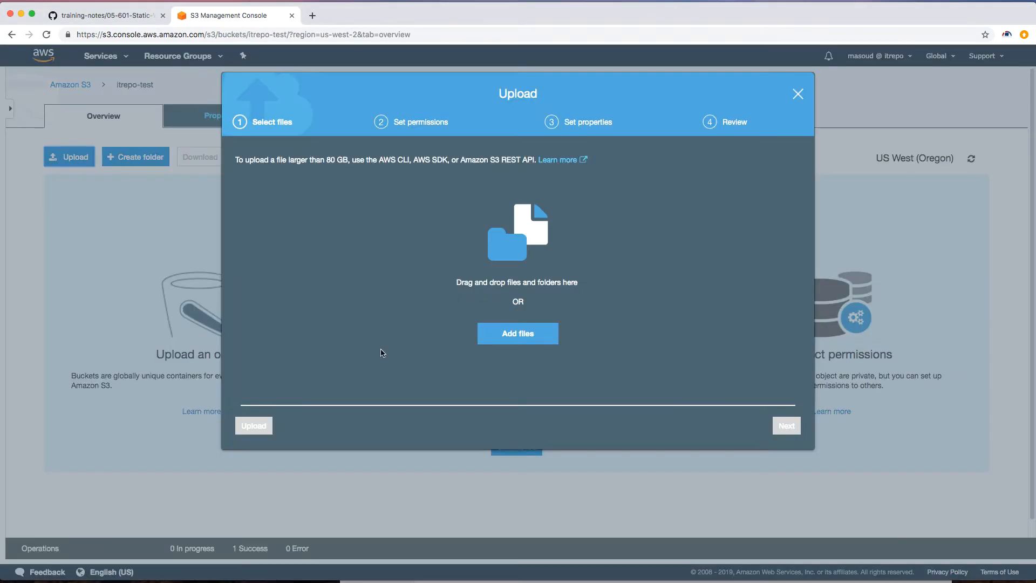
click(517, 335)
drag(471, 132, 437, 80)
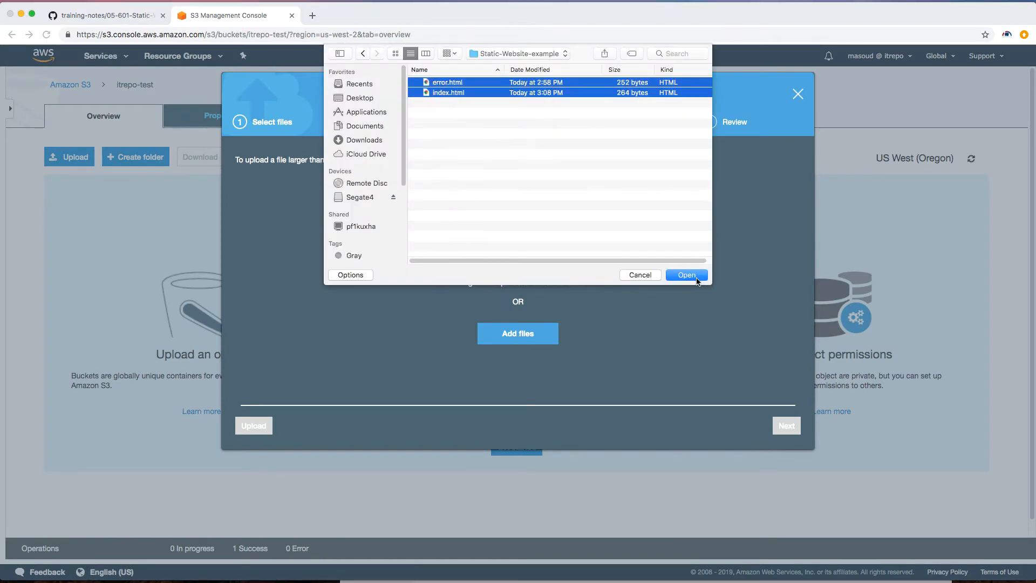
click(697, 280)
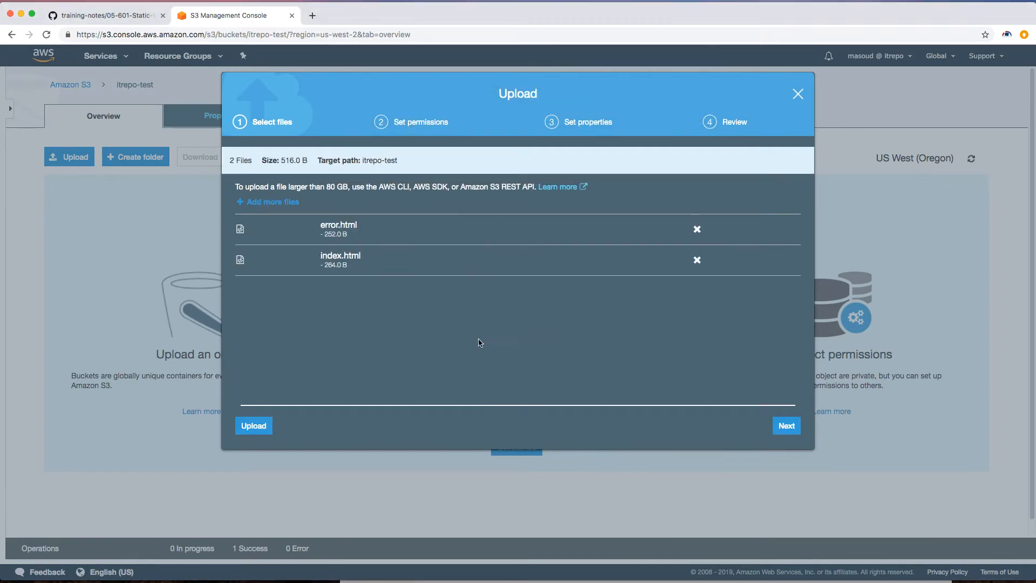
click(257, 430)
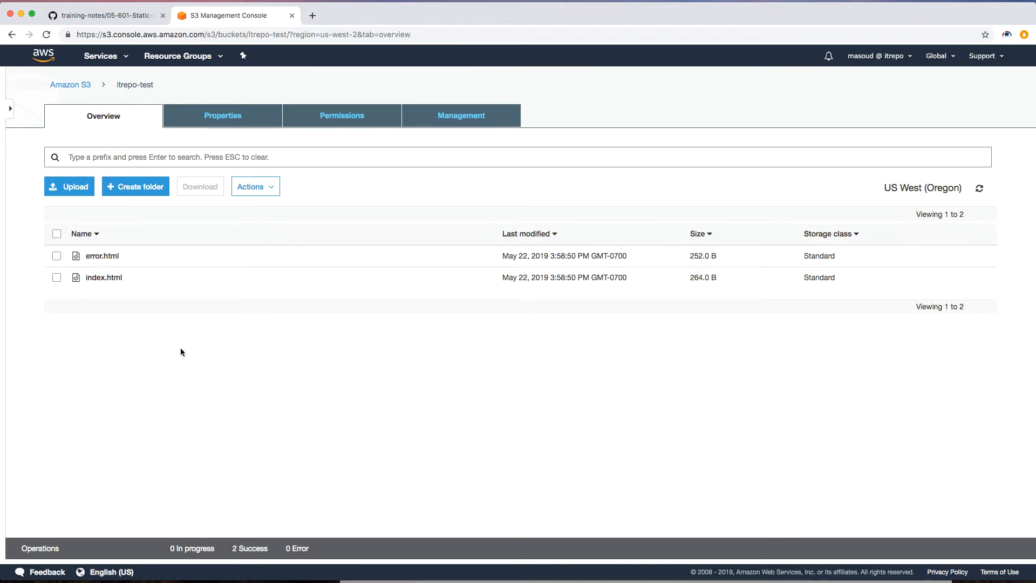
Step: Open index.html's object URL in the browser to test its access, then return to the object
click(108, 278)
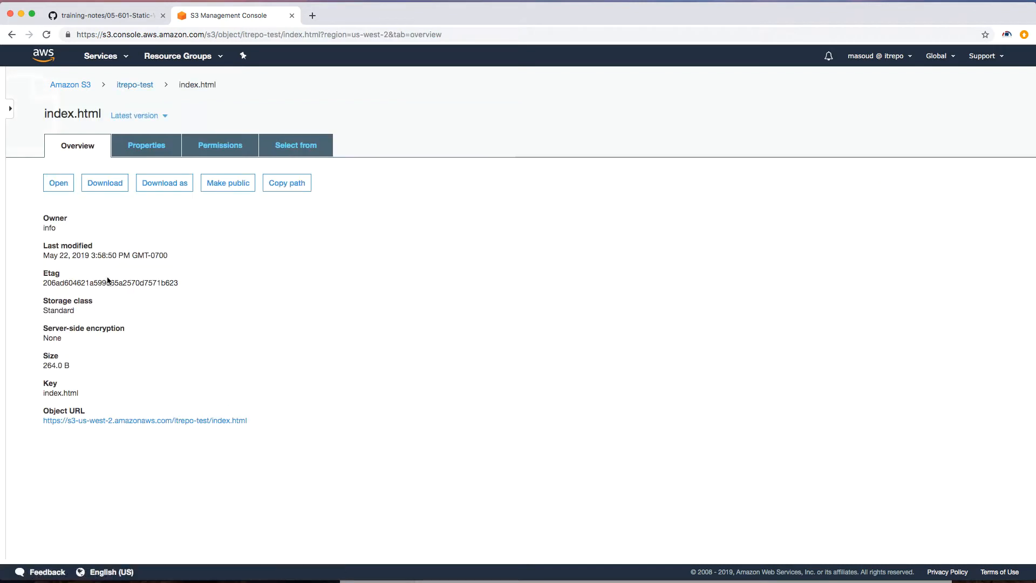
click(151, 422)
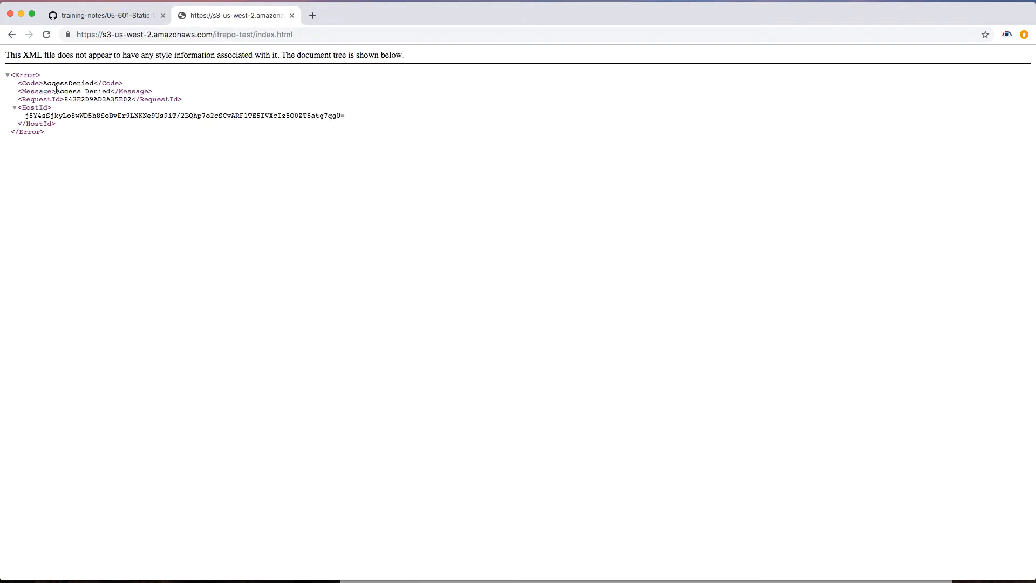
drag(55, 92, 112, 92)
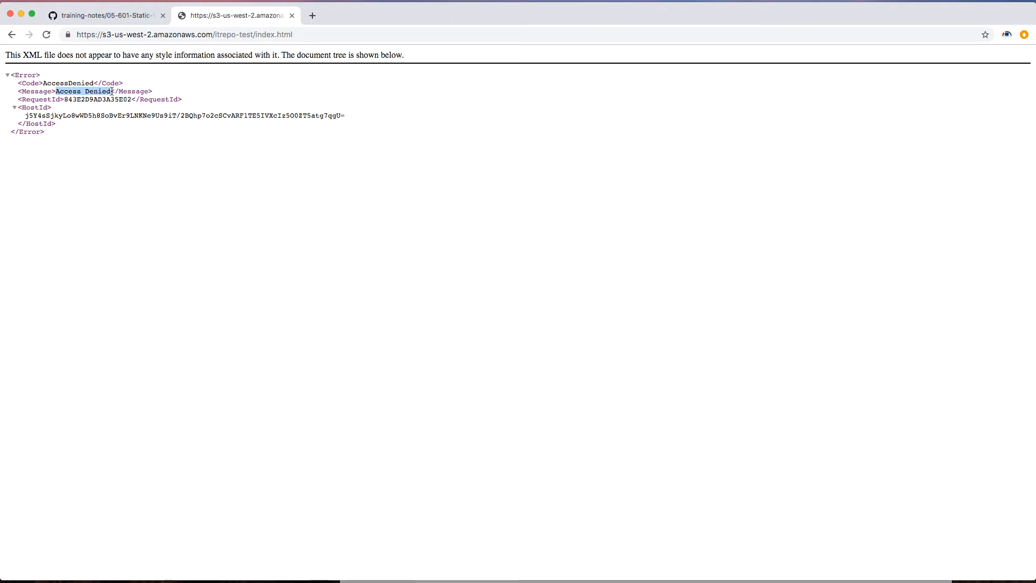
click(12, 36)
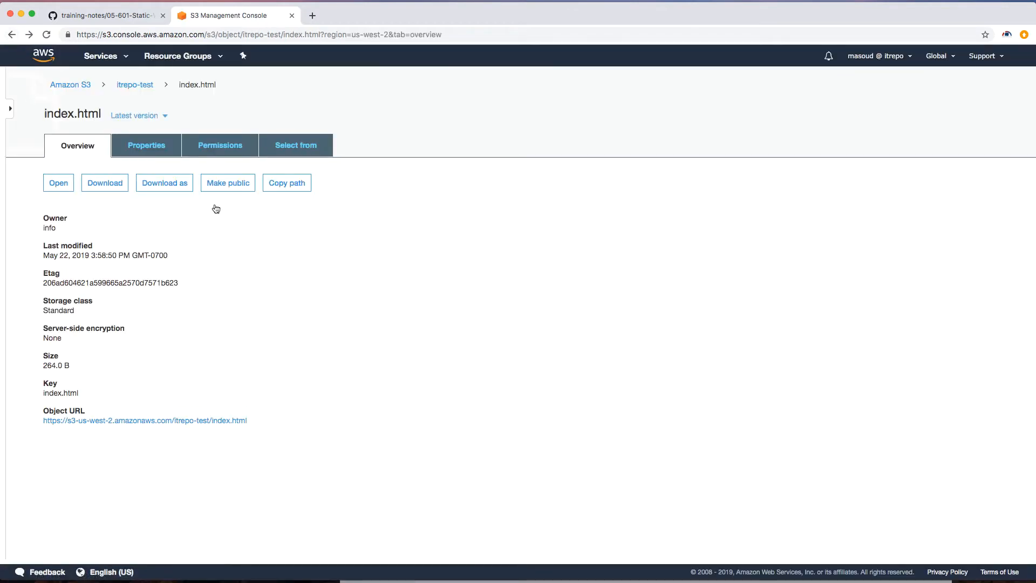
Step: Grant Everyone public Read object permission on index.html and save
click(215, 149)
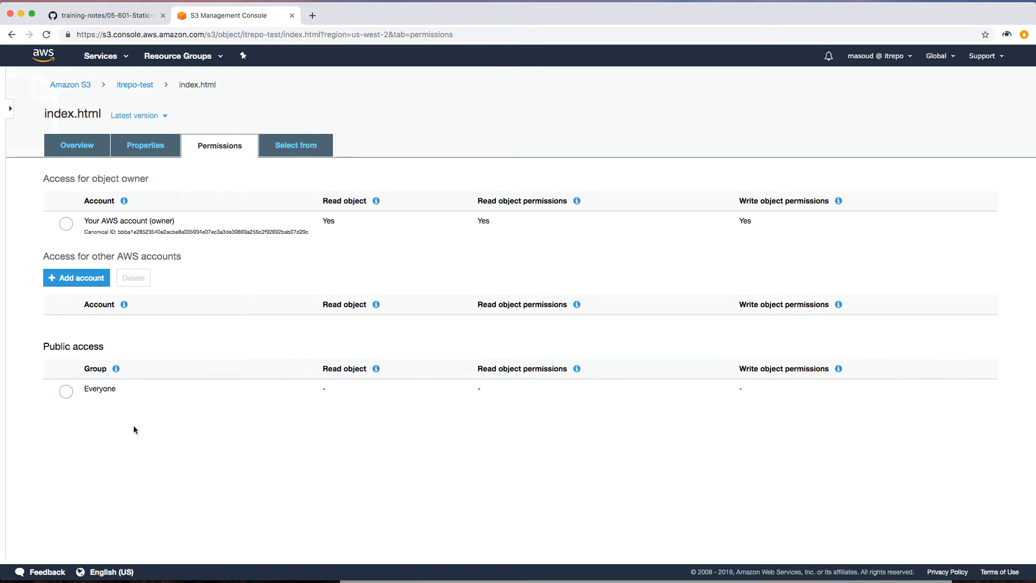
click(66, 391)
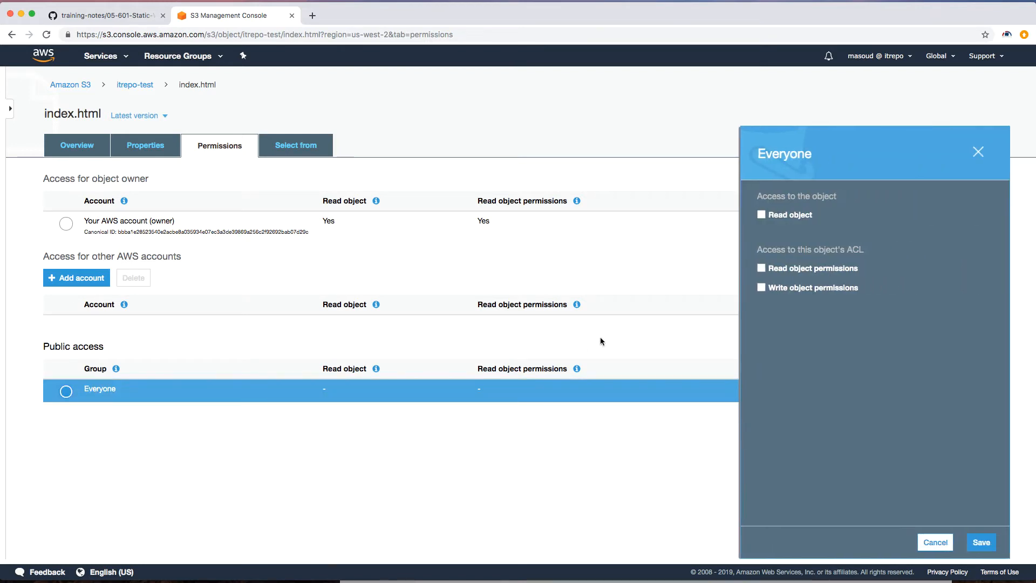
click(761, 215)
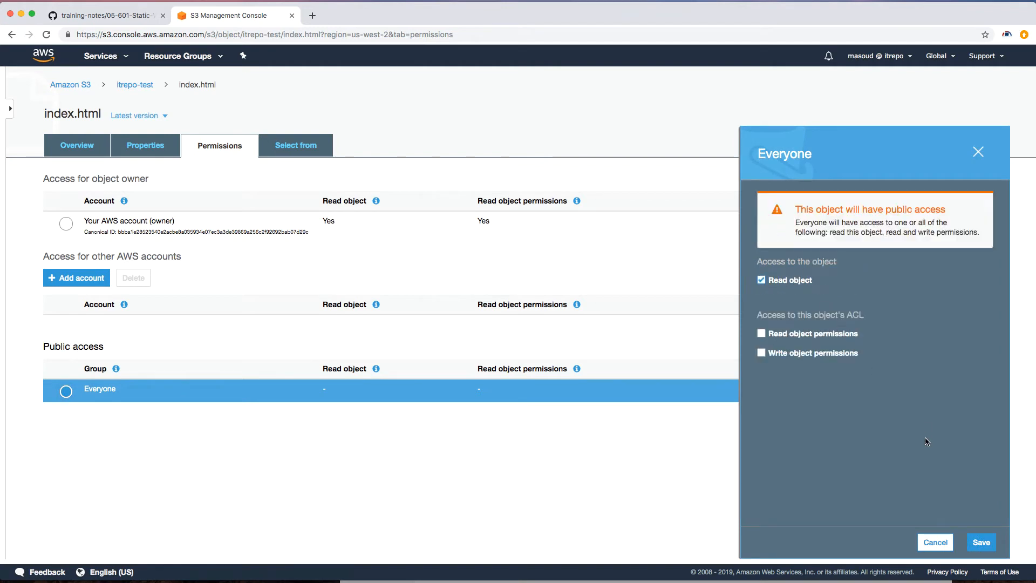
click(982, 541)
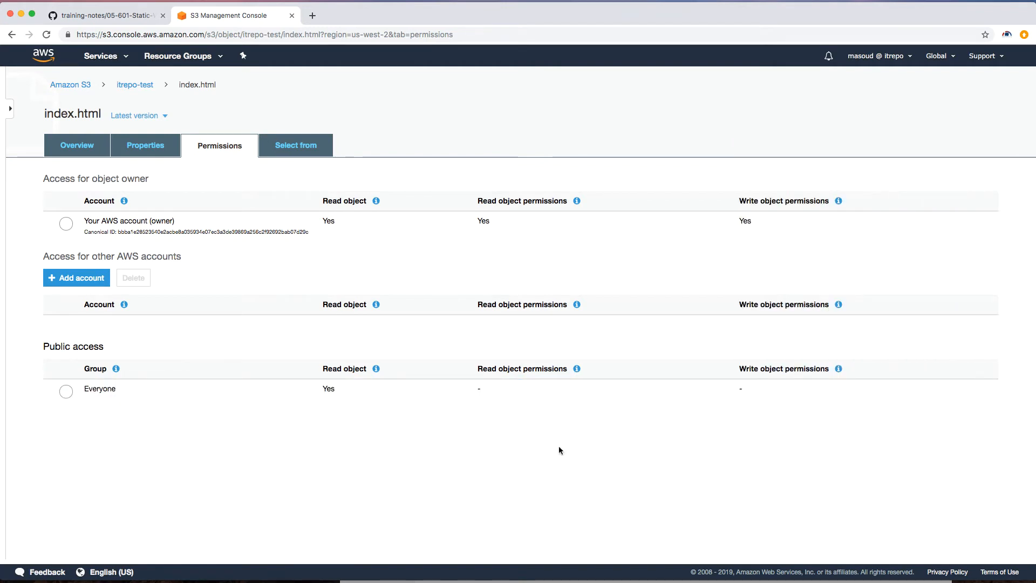
Step: Open index.html's object URL in the browser to test public access, then return to the object
click(84, 149)
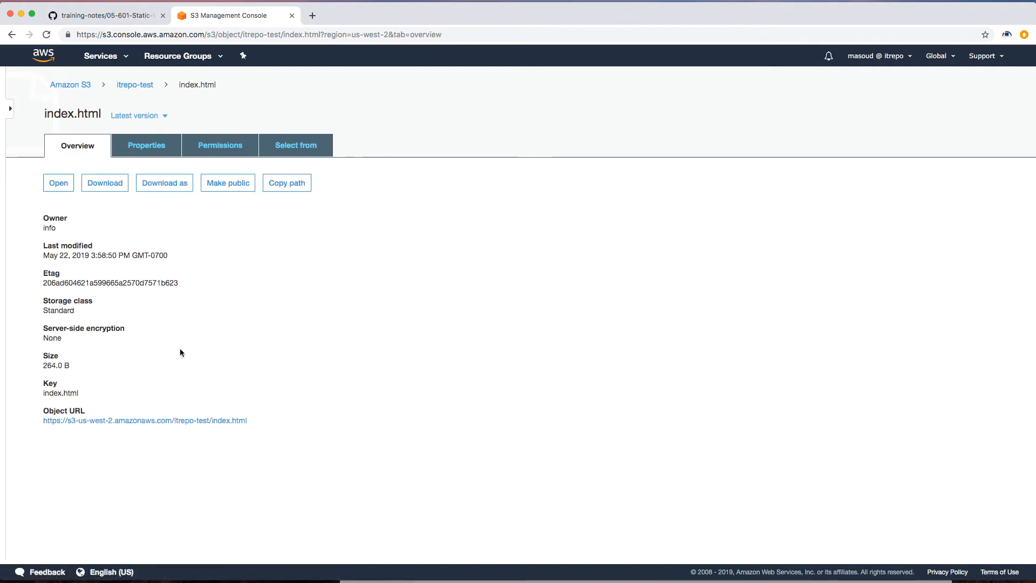
click(199, 421)
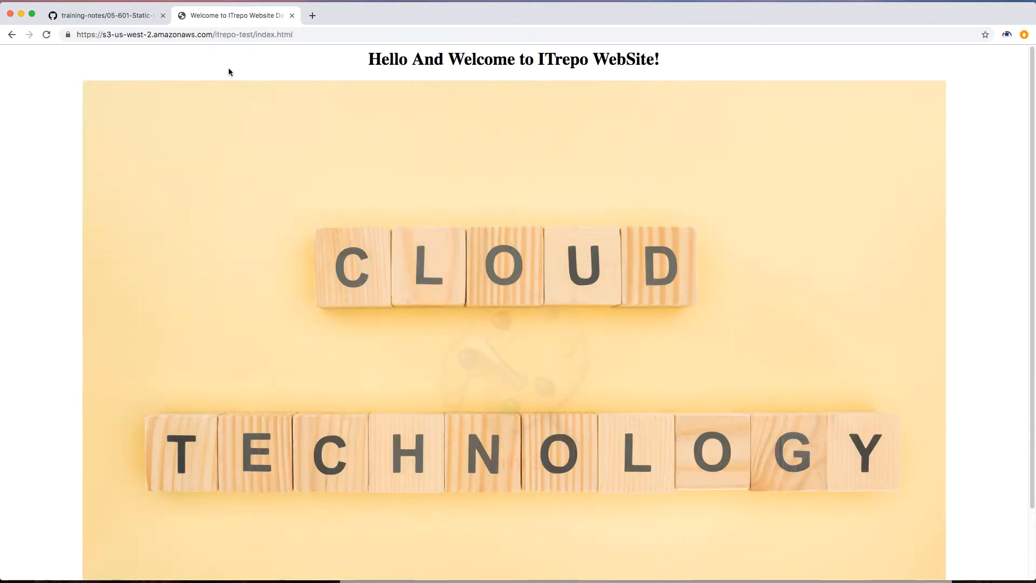
click(11, 35)
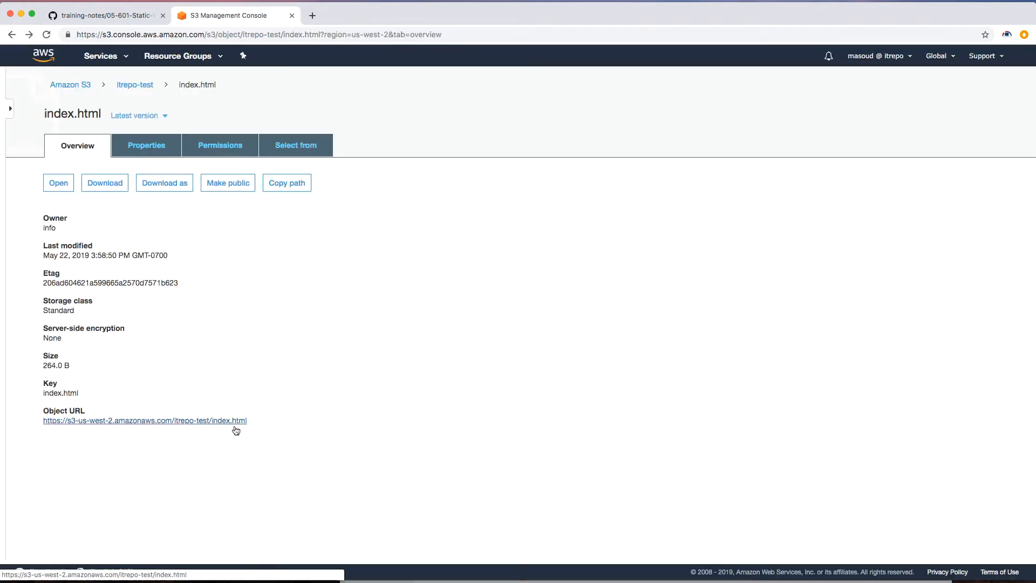
Step: Remove Everyone's Read object permission from index.html and save
click(220, 144)
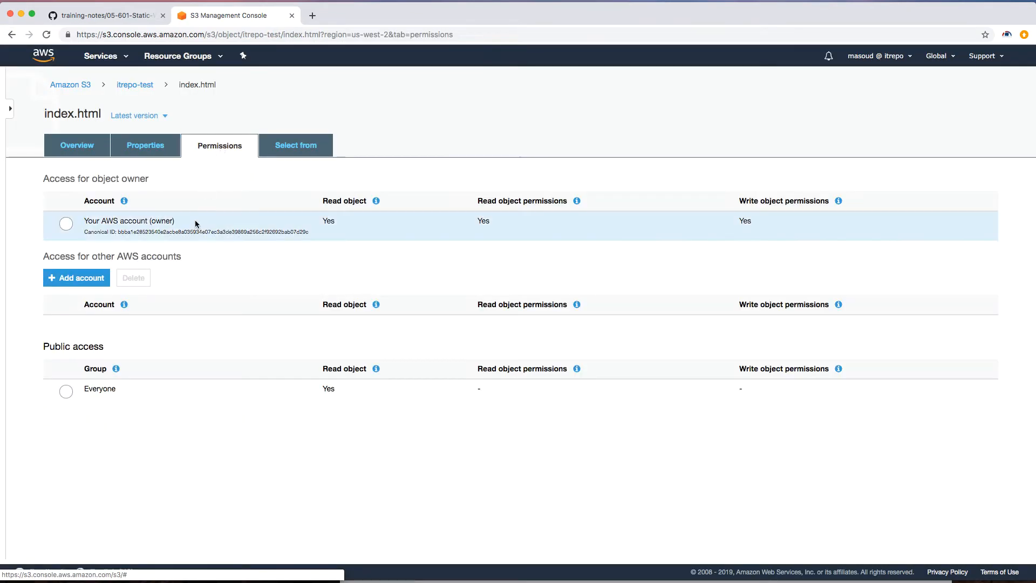
click(63, 395)
click(761, 280)
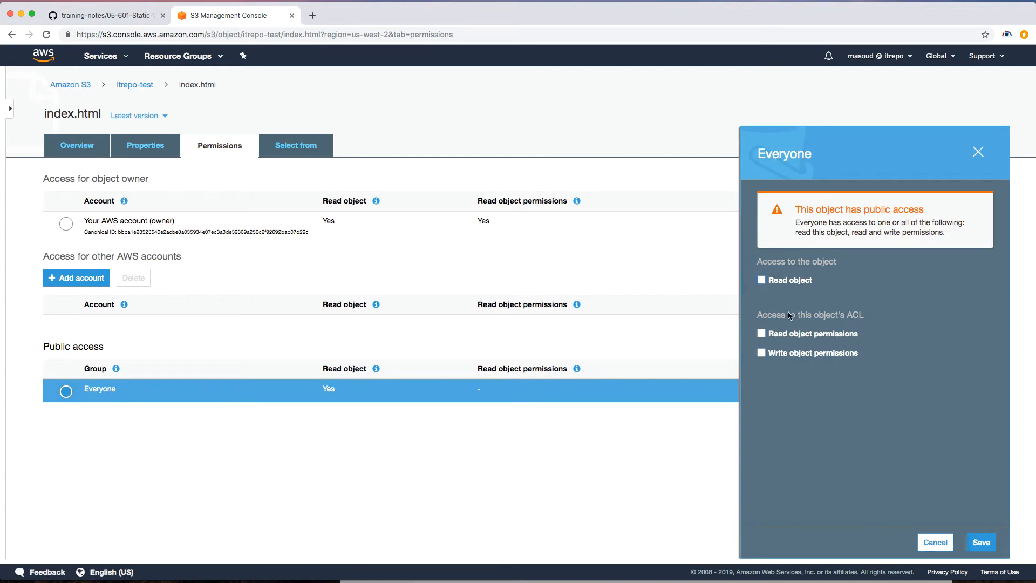
click(981, 541)
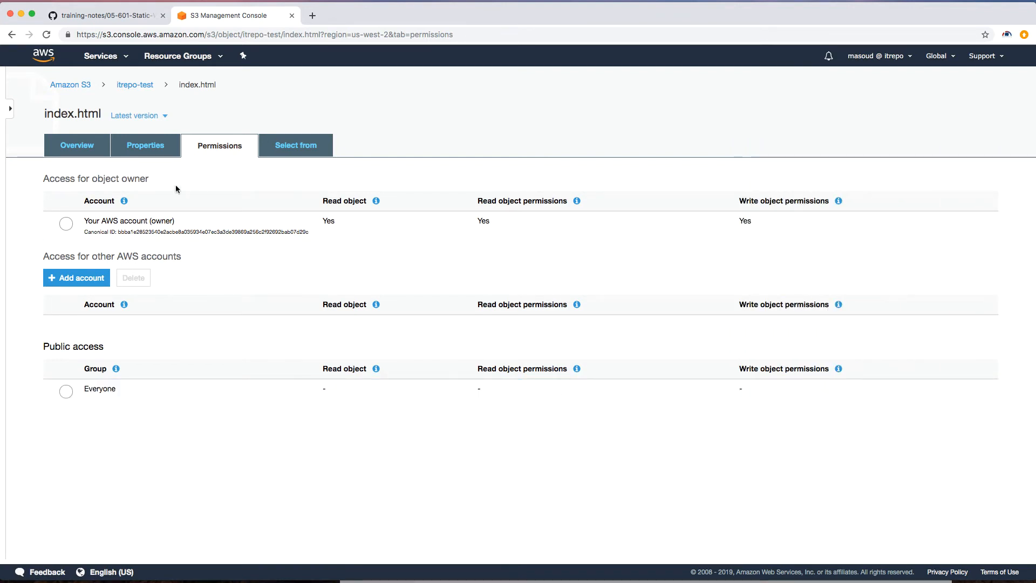
Step: Open index.html's object URL again to test access, then go back to the object
click(77, 145)
click(198, 420)
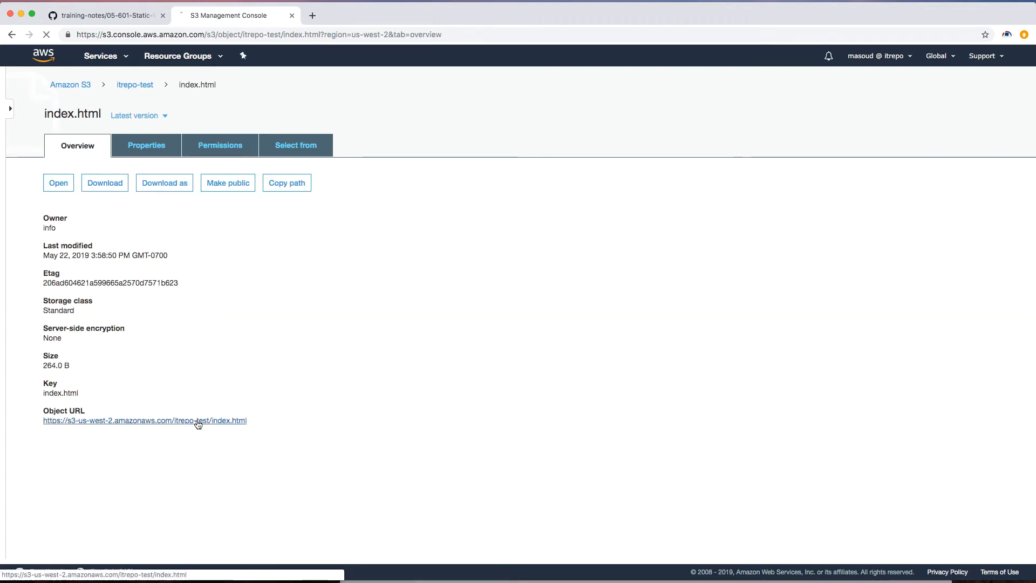
click(12, 35)
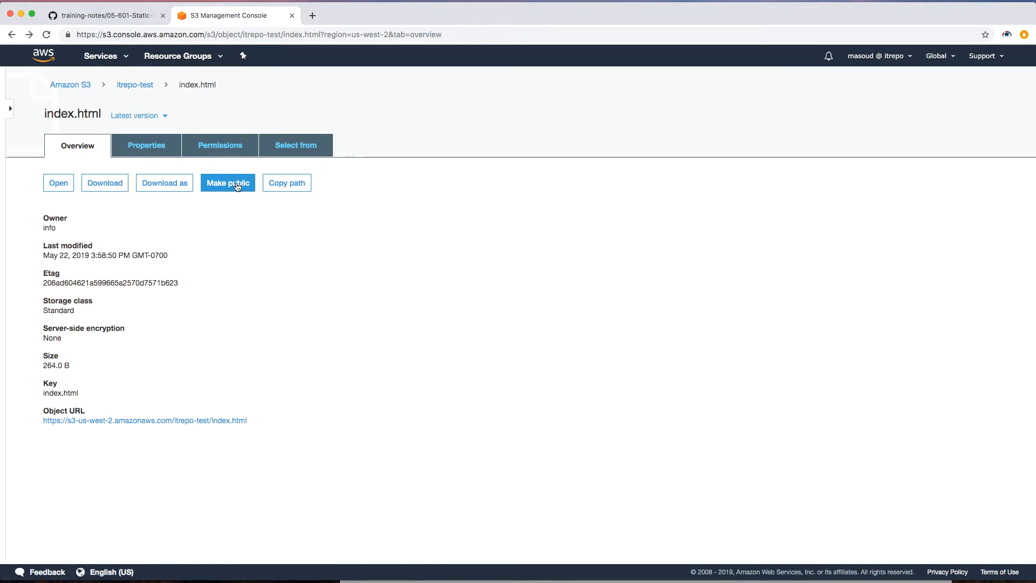
Step: Make index.html public from its object overview in the itrepo-test bucket
click(135, 86)
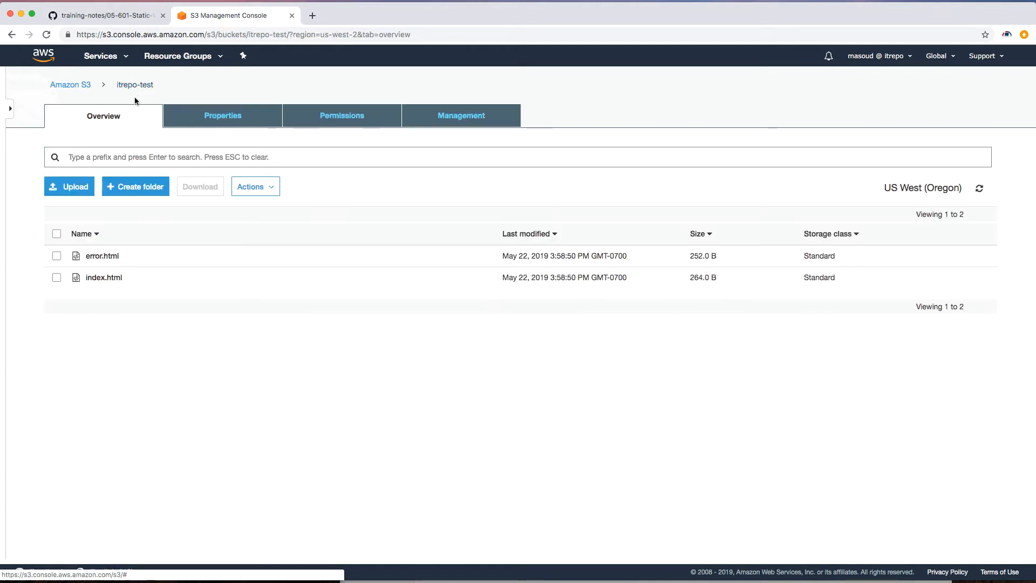
click(162, 282)
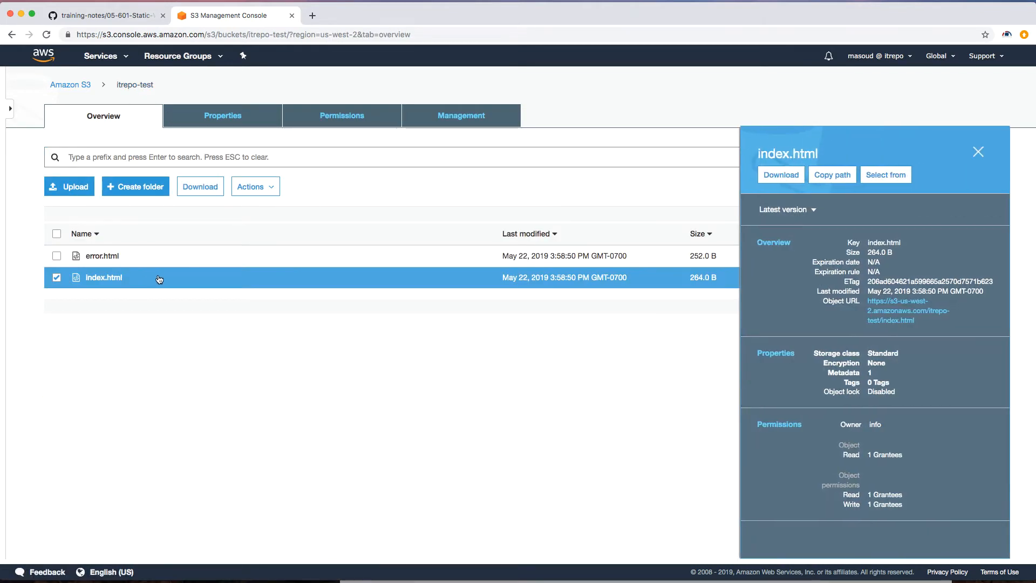
right_click(162, 276)
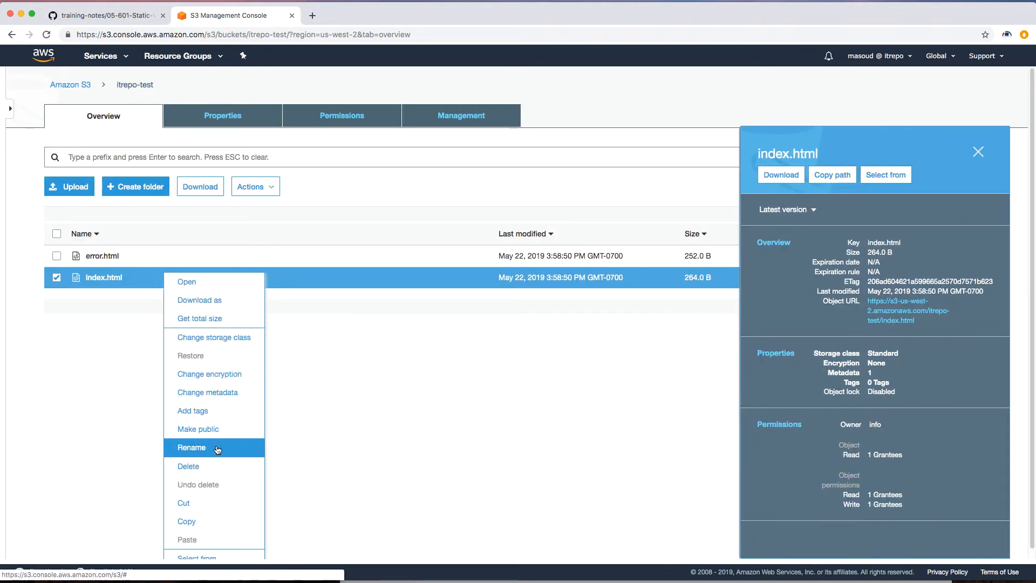
click(111, 320)
click(253, 186)
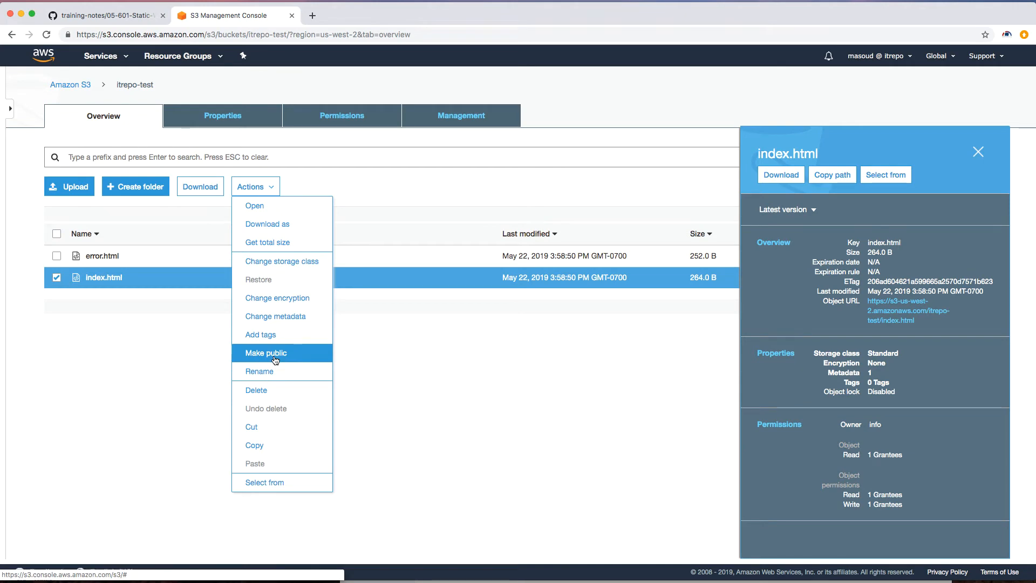
click(104, 277)
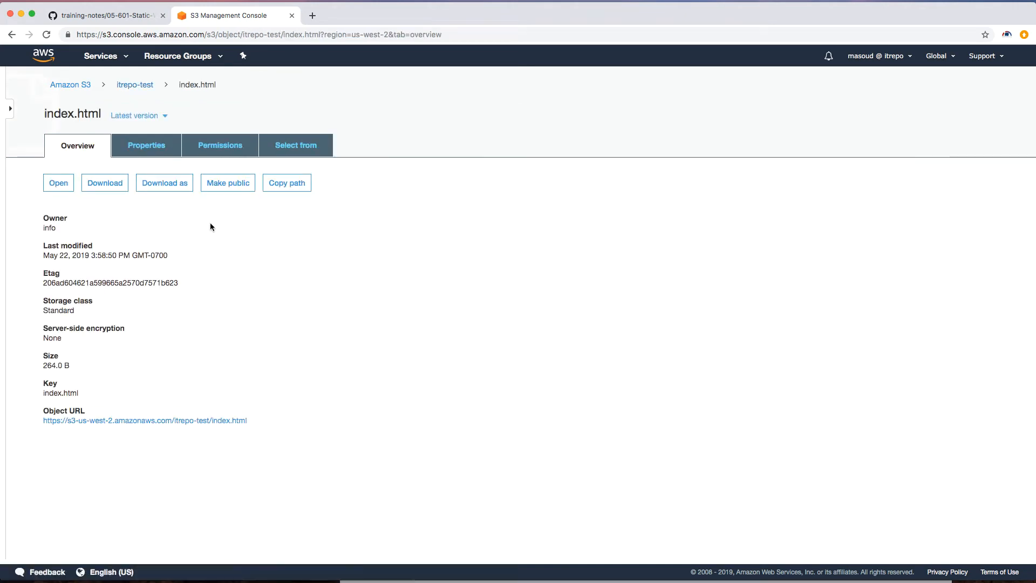
click(231, 184)
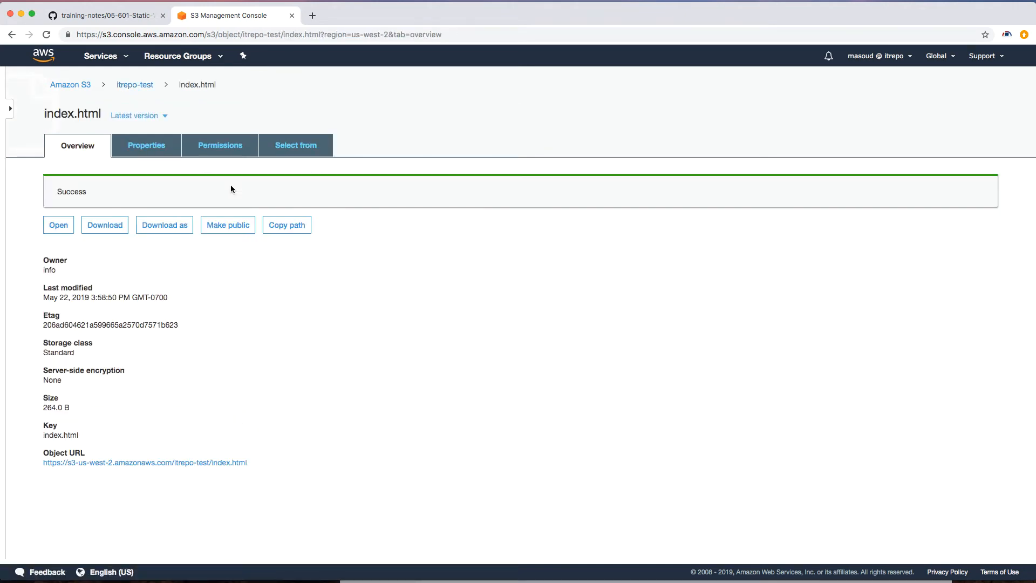
Step: Turn on Block all public access for the itrepo-test bucket, entering confirm to approve
click(224, 150)
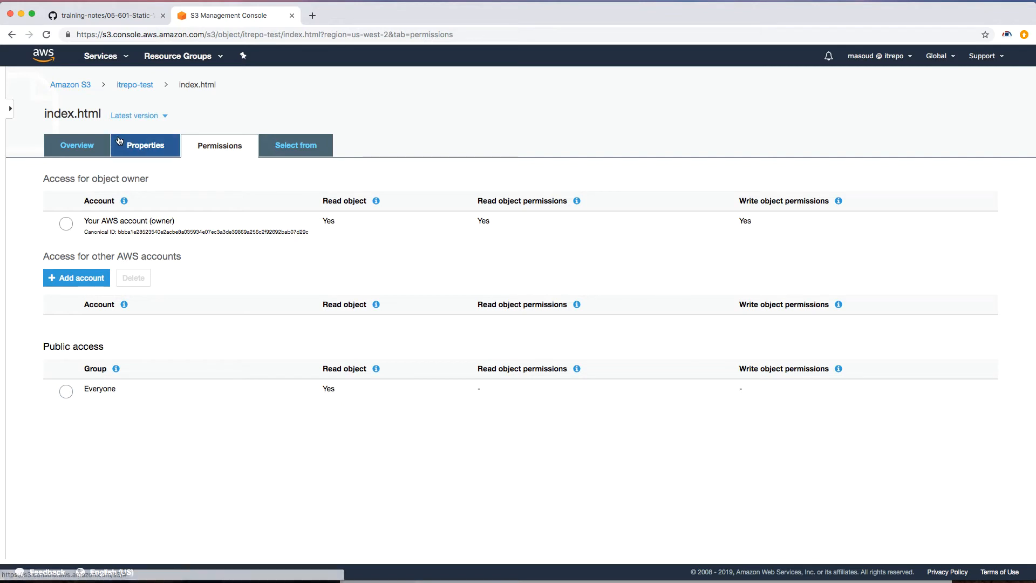
click(135, 85)
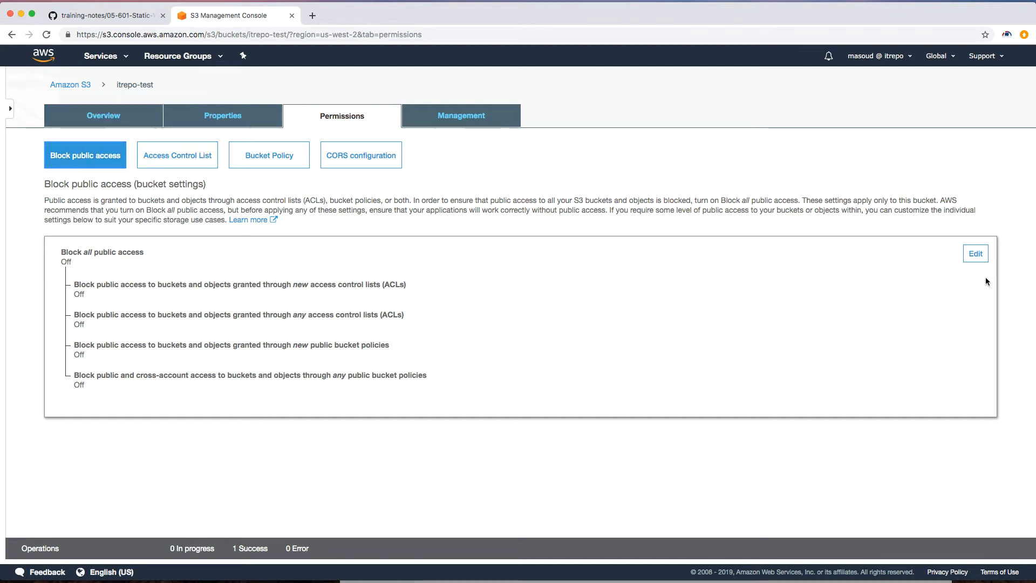
click(976, 254)
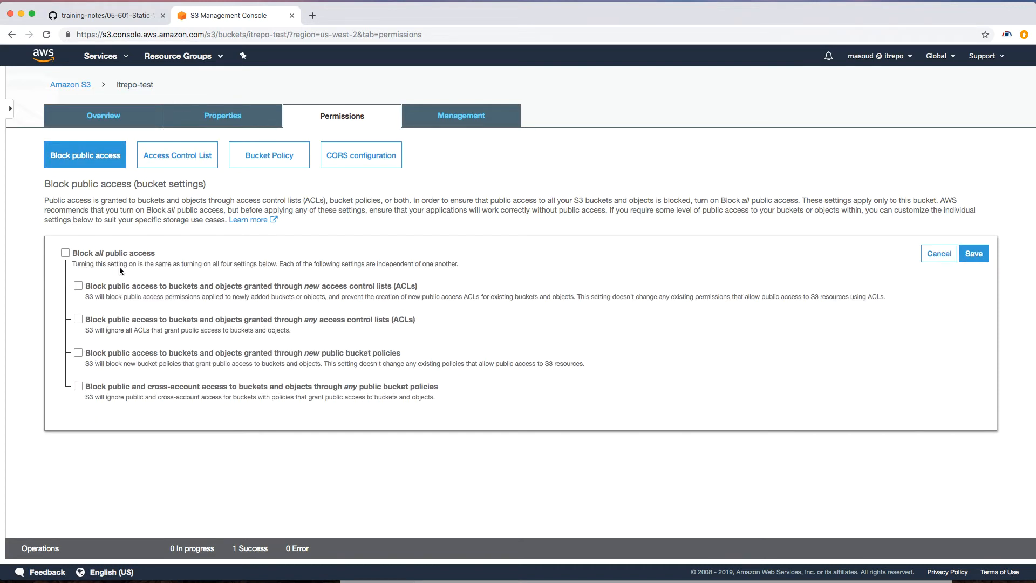
click(65, 253)
click(974, 254)
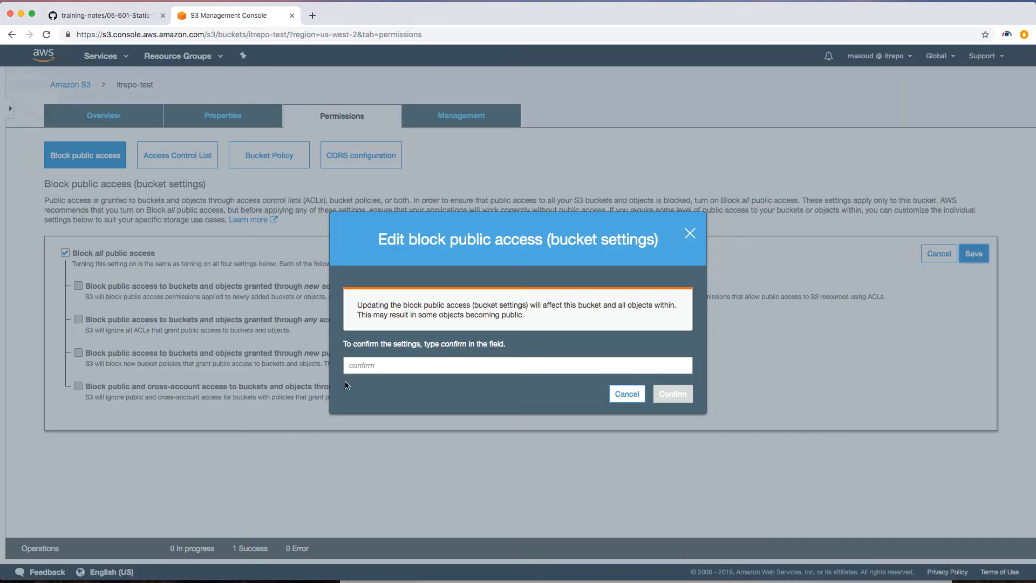
text(confirm)
click(682, 392)
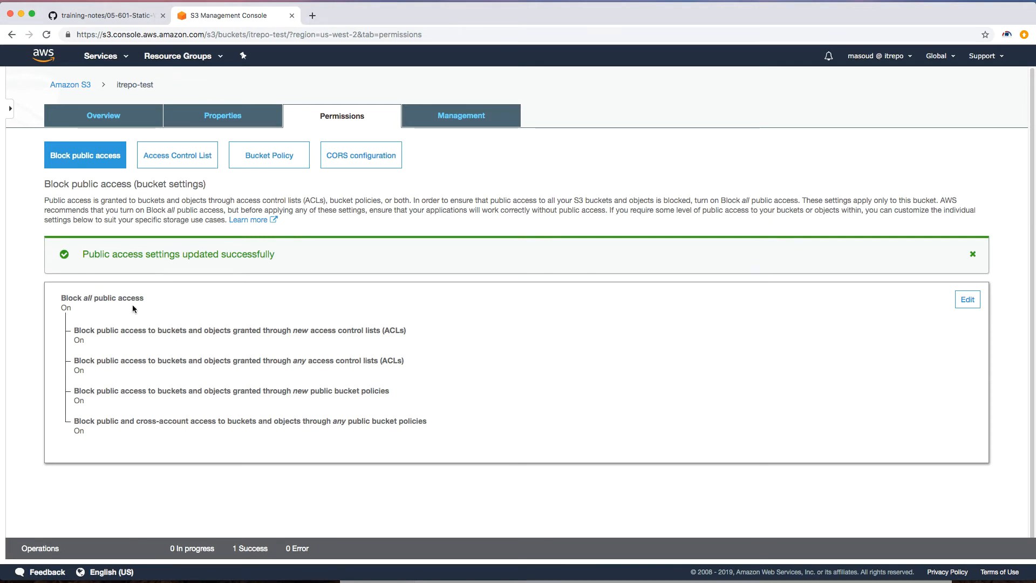
Step: Try to make error.html public by granting Everyone Read object permission and saving
click(103, 115)
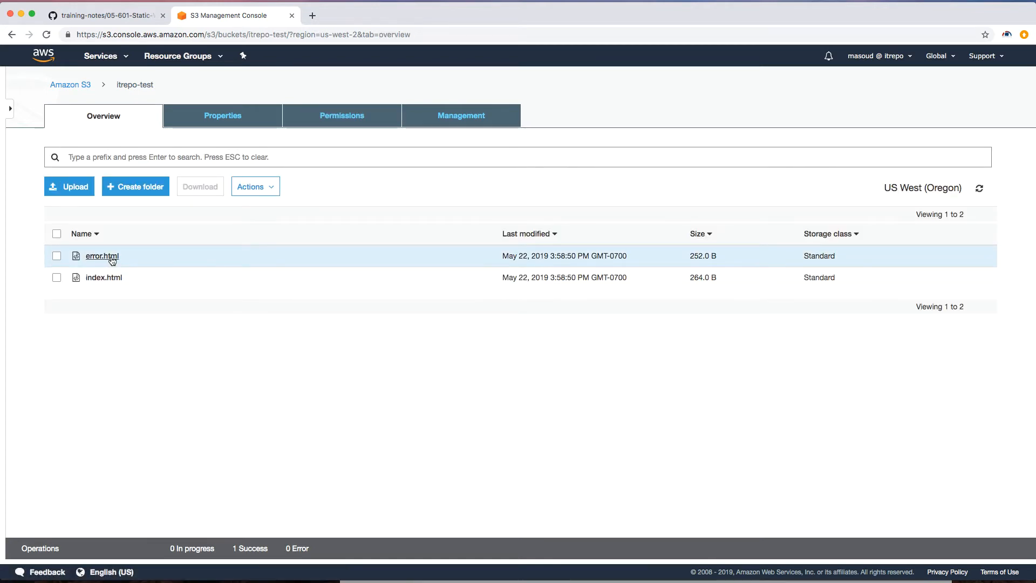
click(138, 262)
click(252, 186)
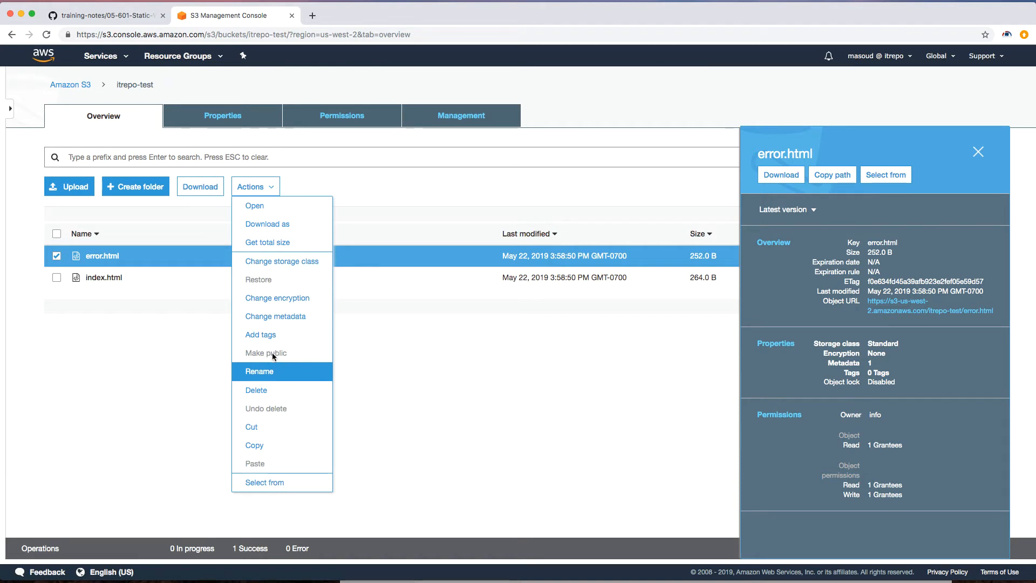
click(324, 119)
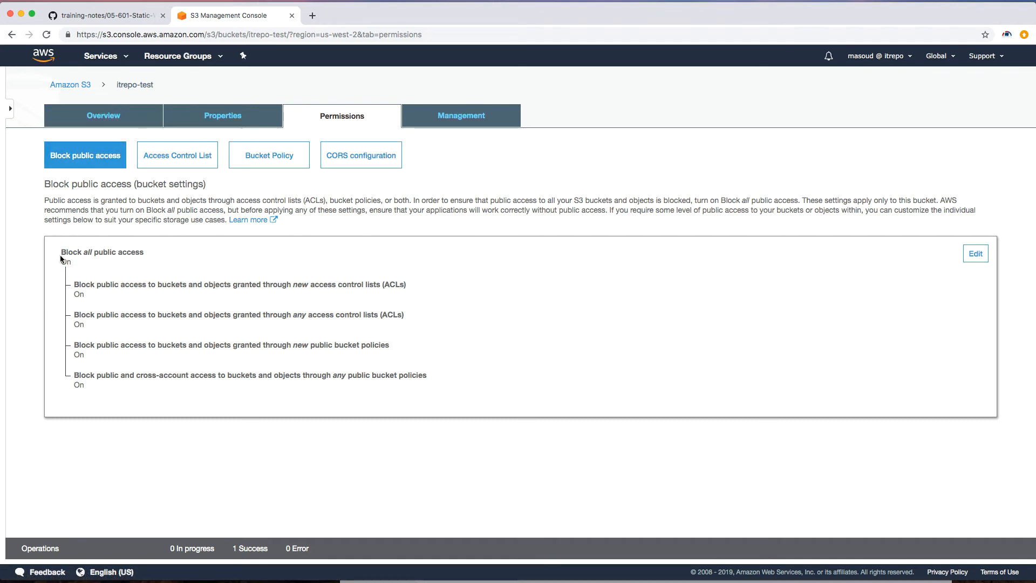
click(131, 126)
click(160, 257)
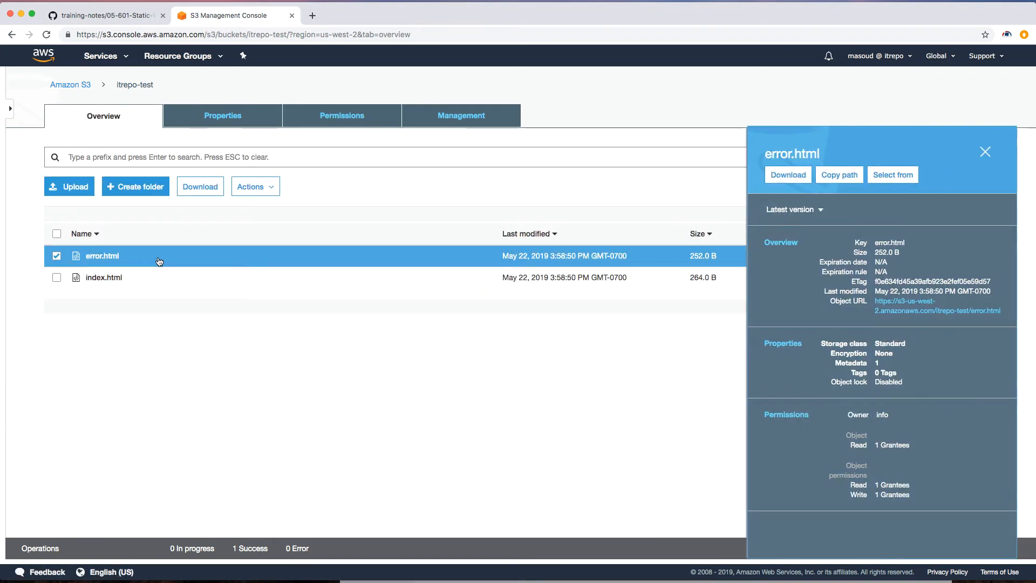
click(113, 266)
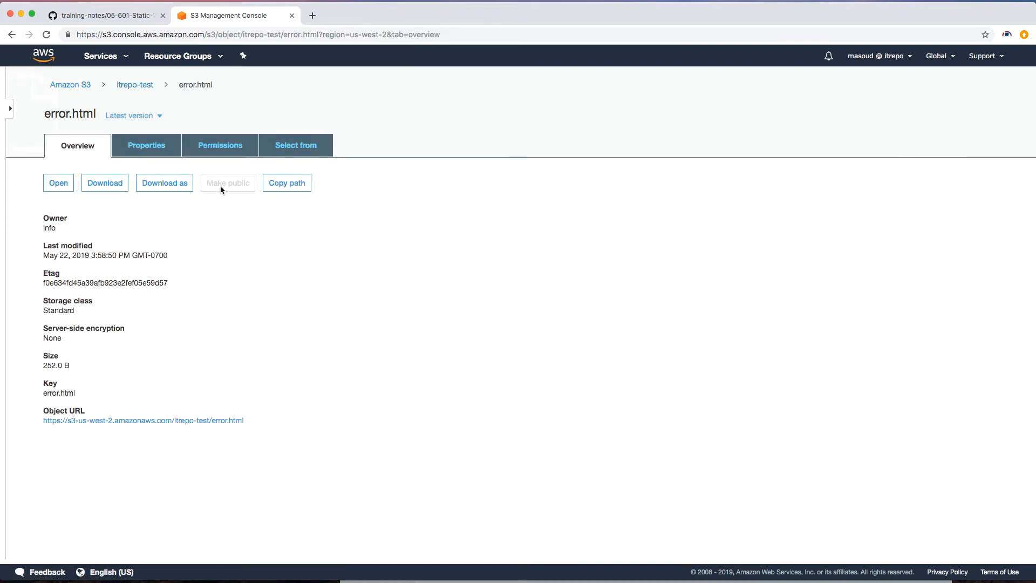
click(229, 146)
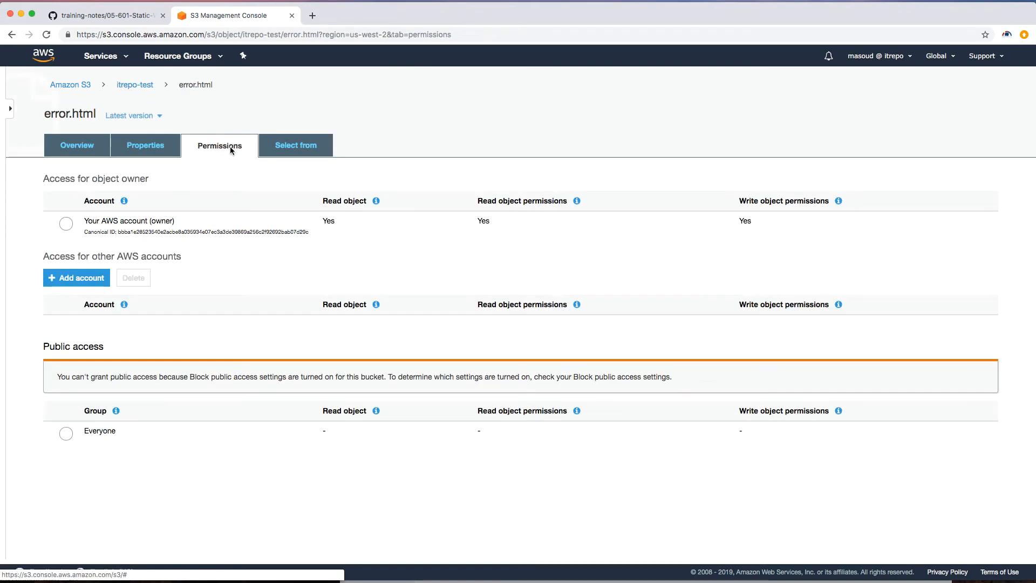
click(66, 433)
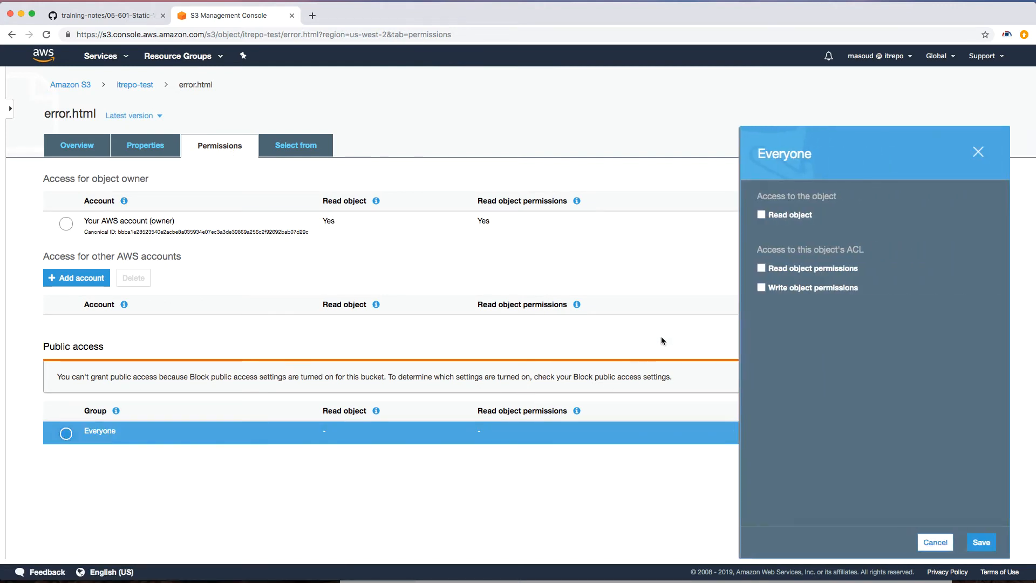
click(761, 215)
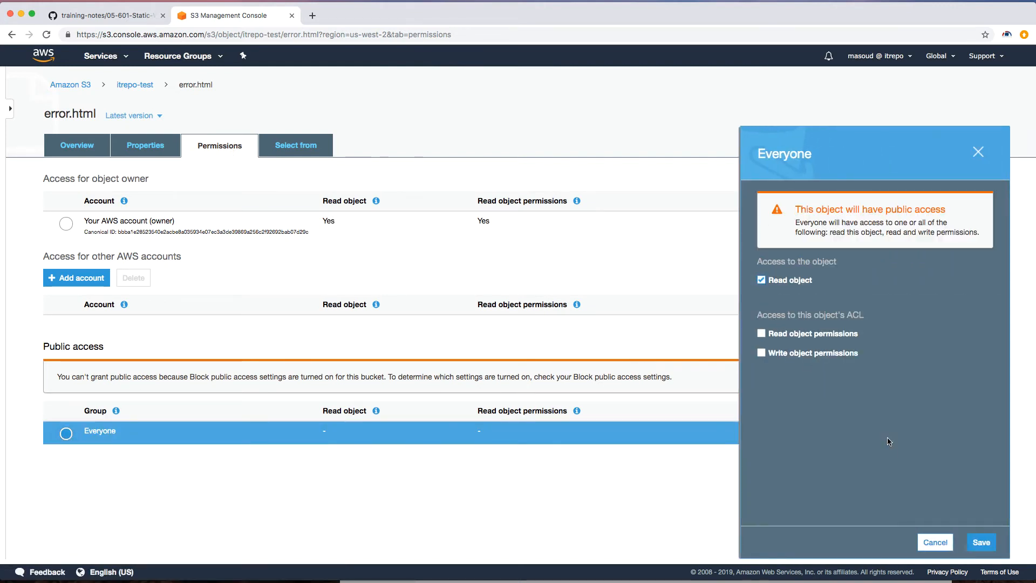
click(981, 541)
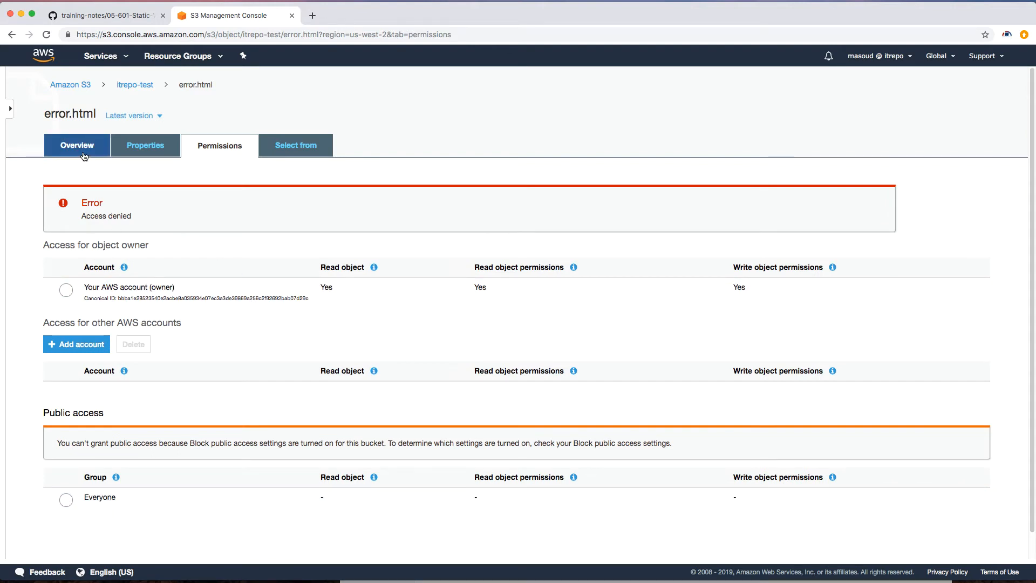
Step: Turn off Block all public access for the itrepo-test bucket, entering confirm, and return to the object list
click(135, 84)
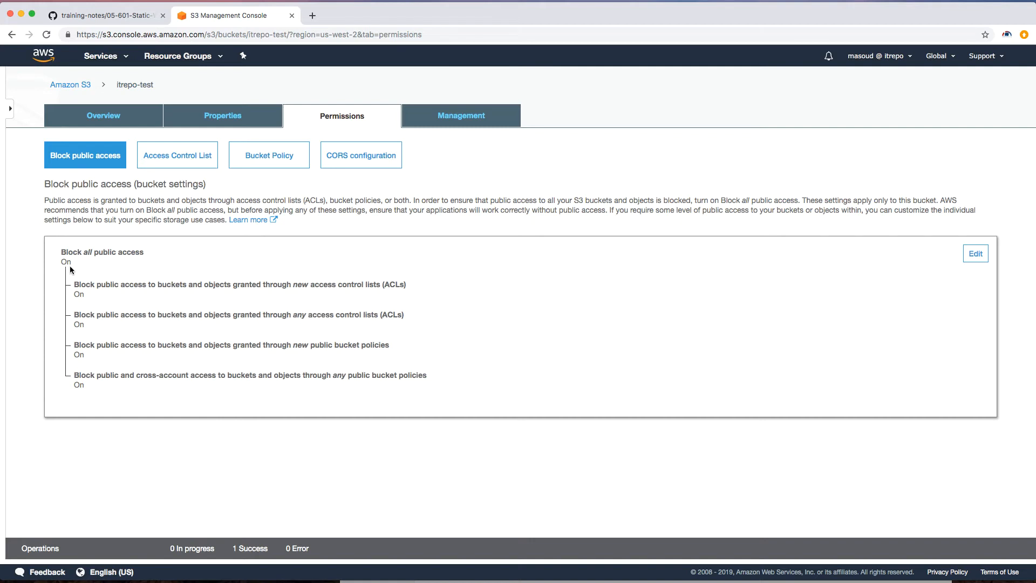
click(975, 253)
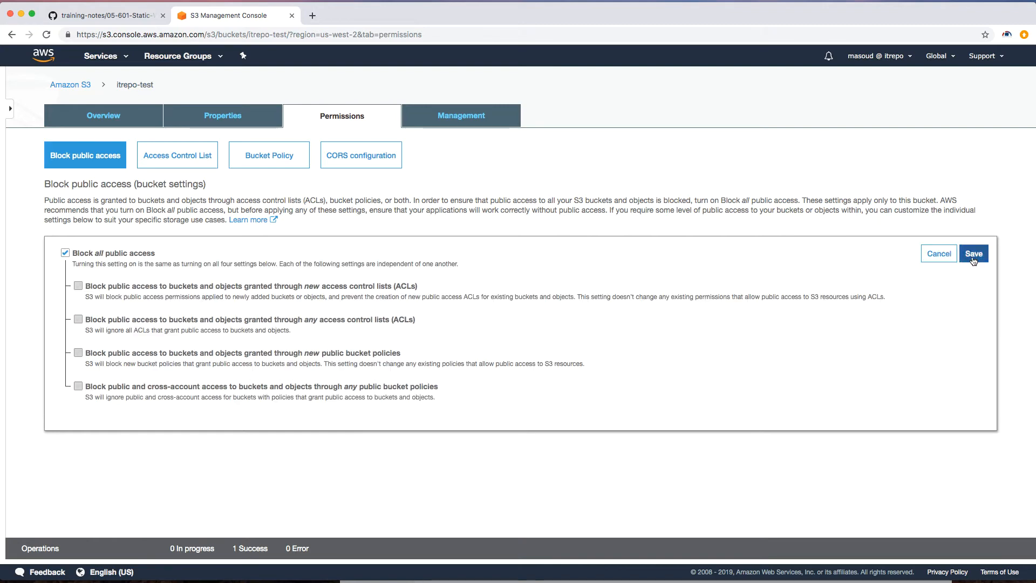
click(66, 254)
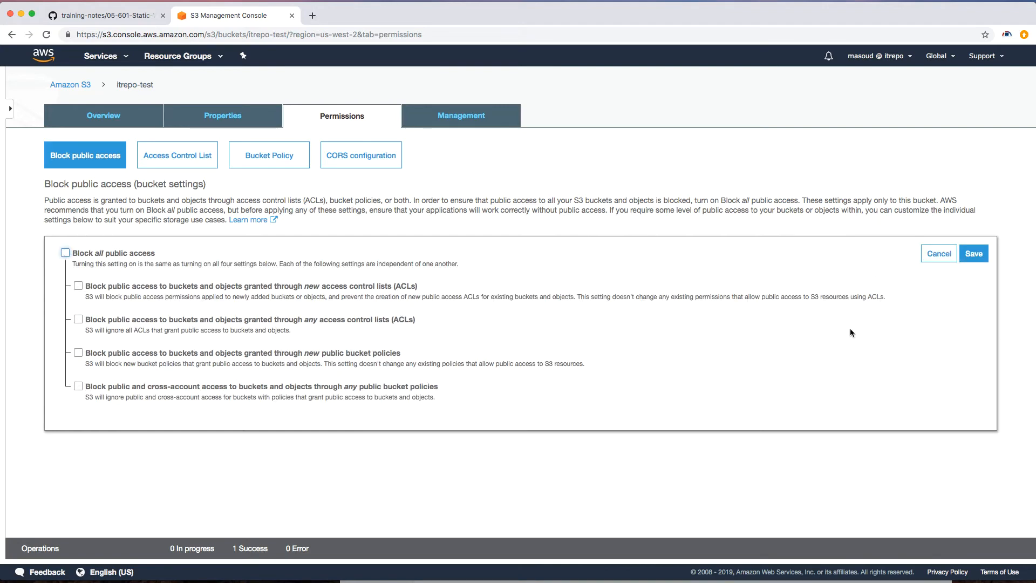
click(978, 254)
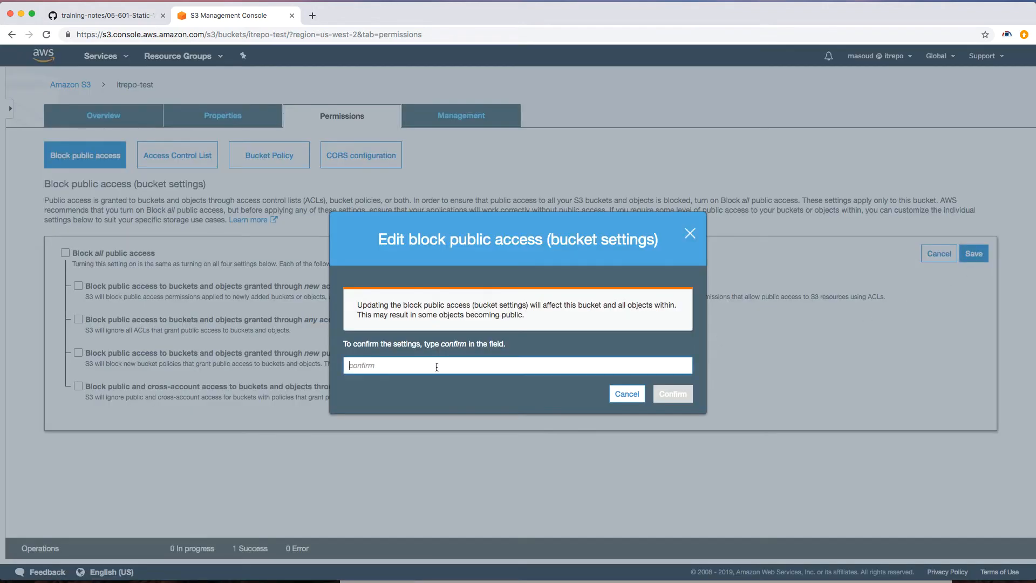
text(confirm)
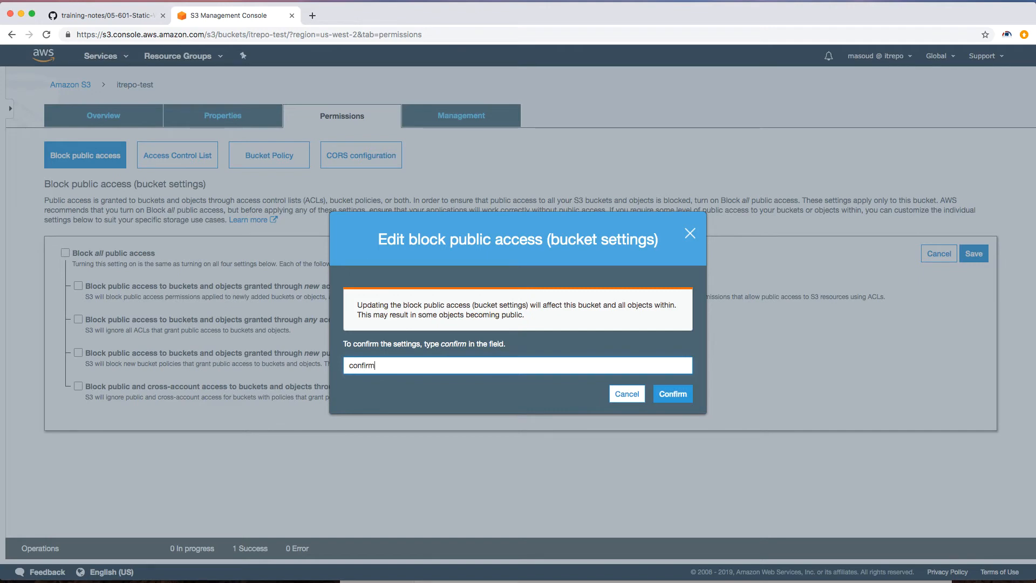
click(686, 393)
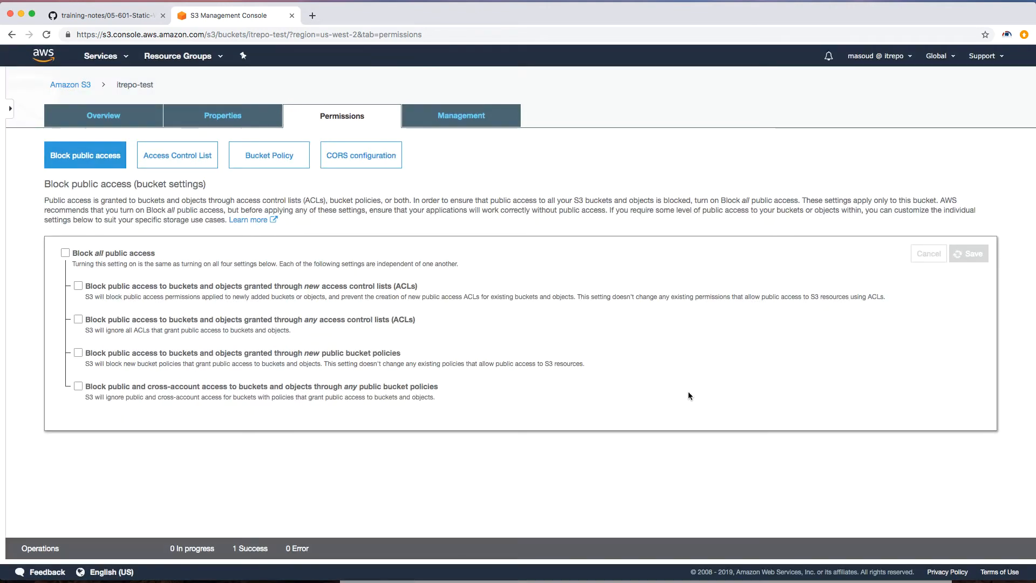
click(125, 115)
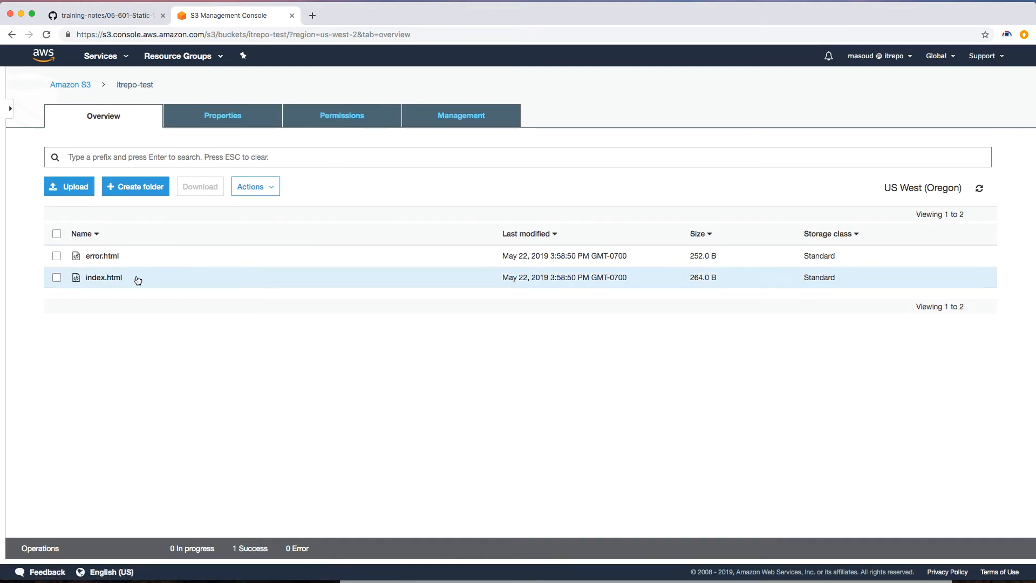
click(140, 258)
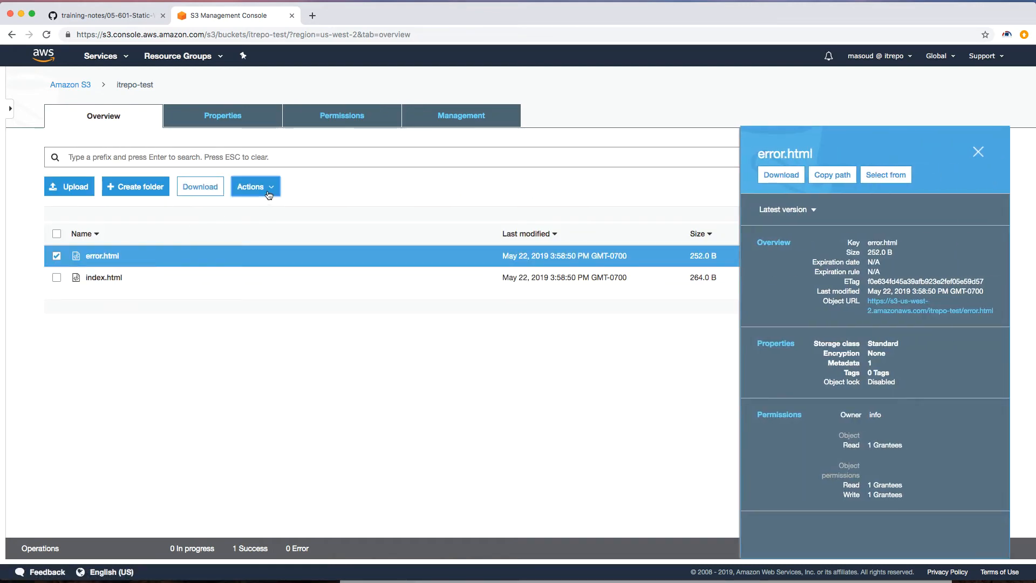
click(268, 192)
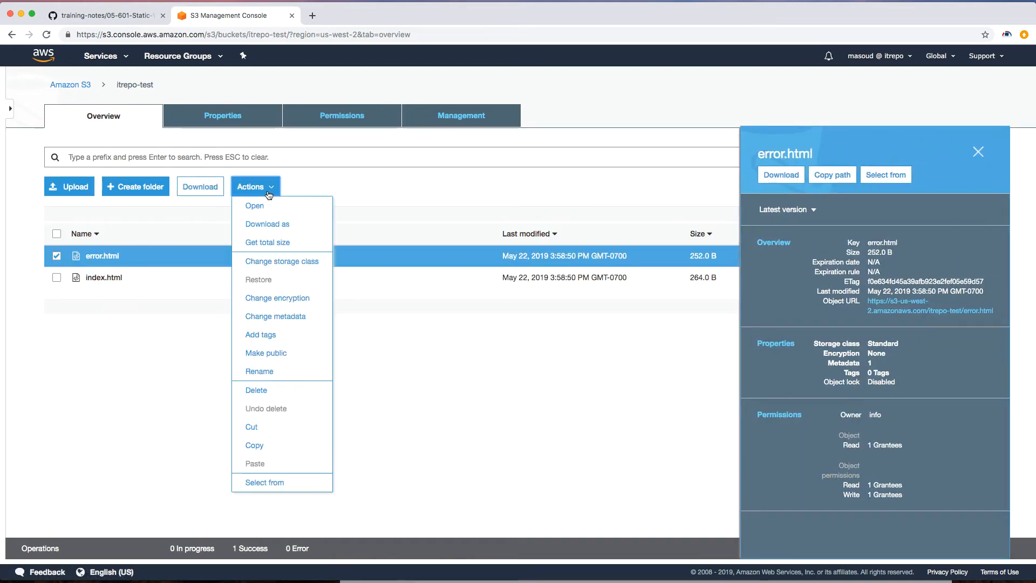
click(167, 328)
Step: Remove Everyone's Read object permission from index.html and save the change
click(147, 281)
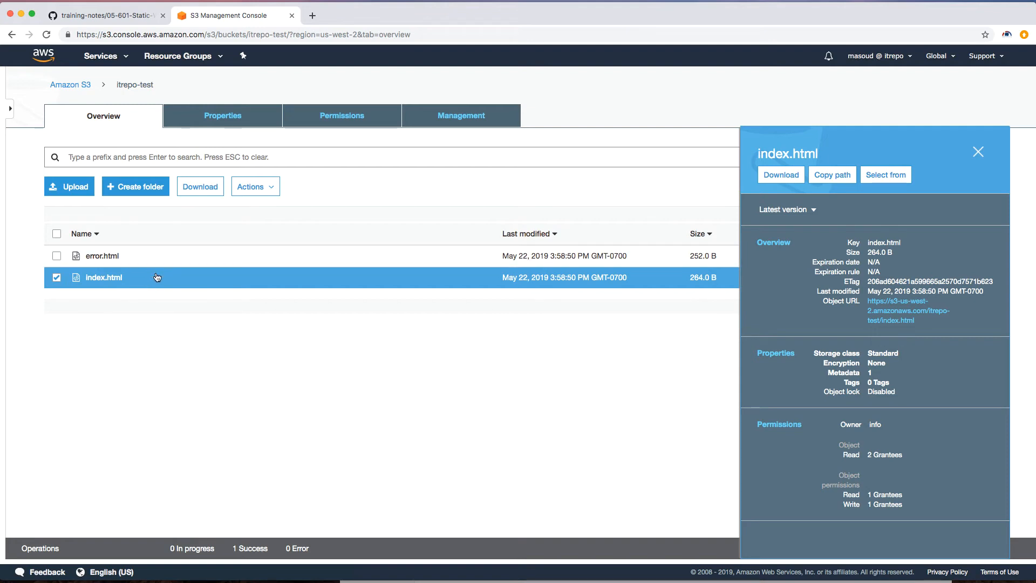
click(112, 278)
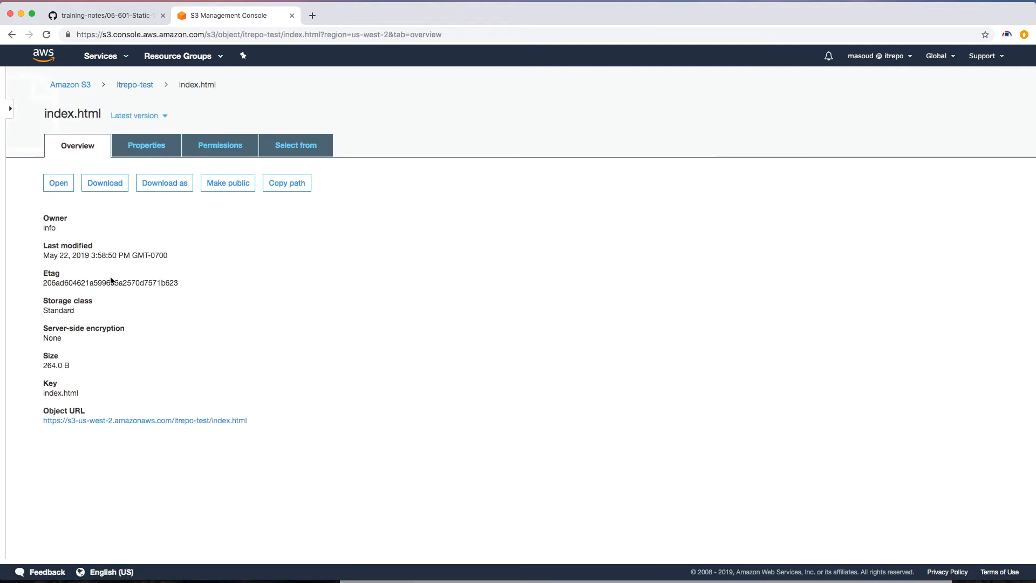
click(220, 145)
click(127, 399)
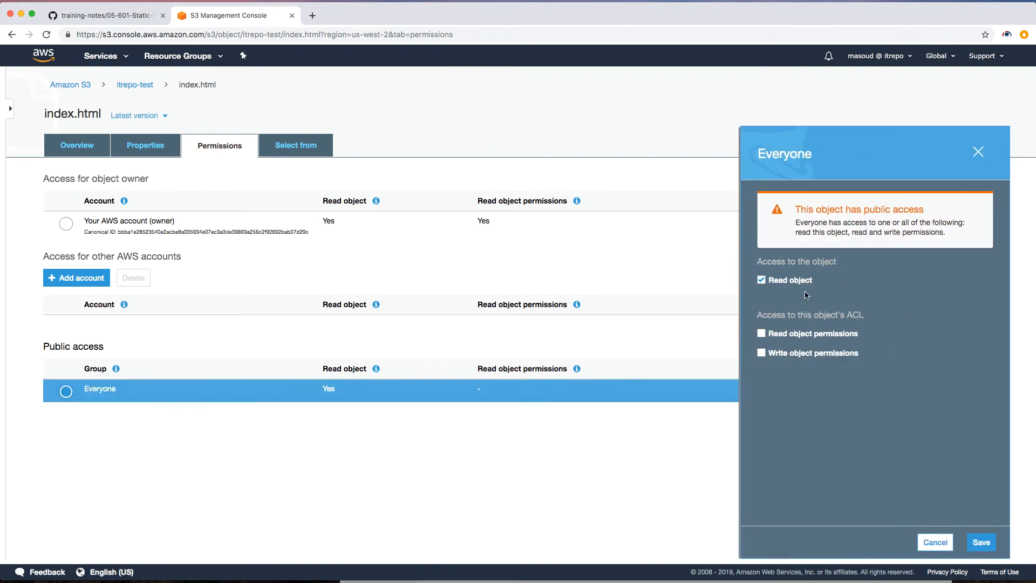
click(761, 279)
click(981, 542)
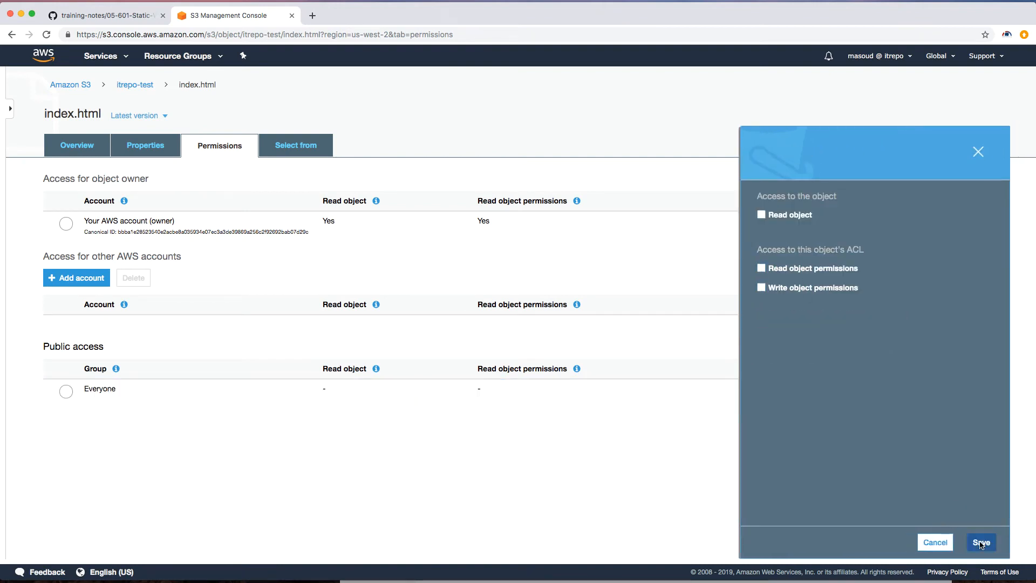
Step: Open index.html's object URL in the browser to check public access, then go back
click(139, 84)
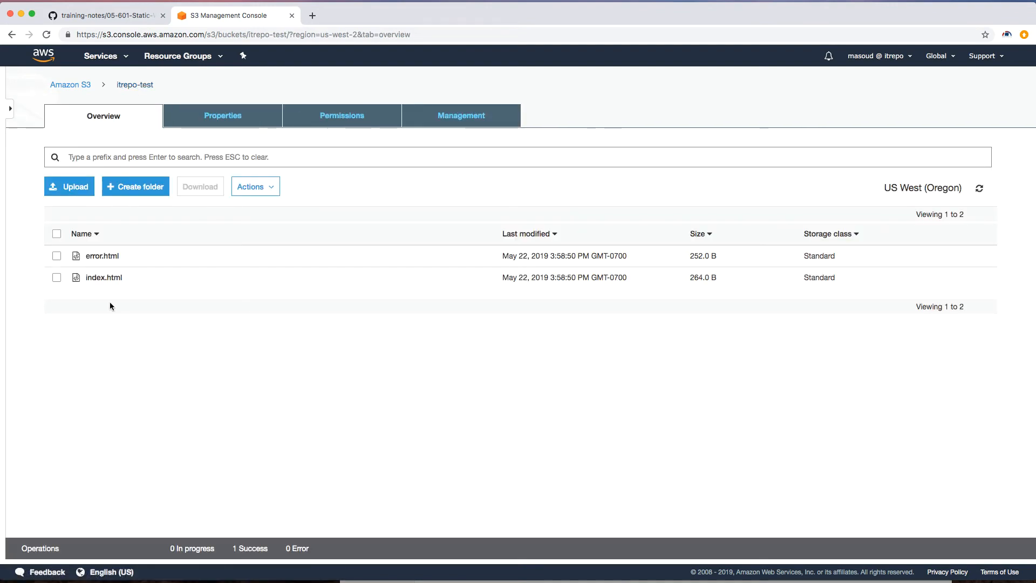
click(103, 277)
click(237, 423)
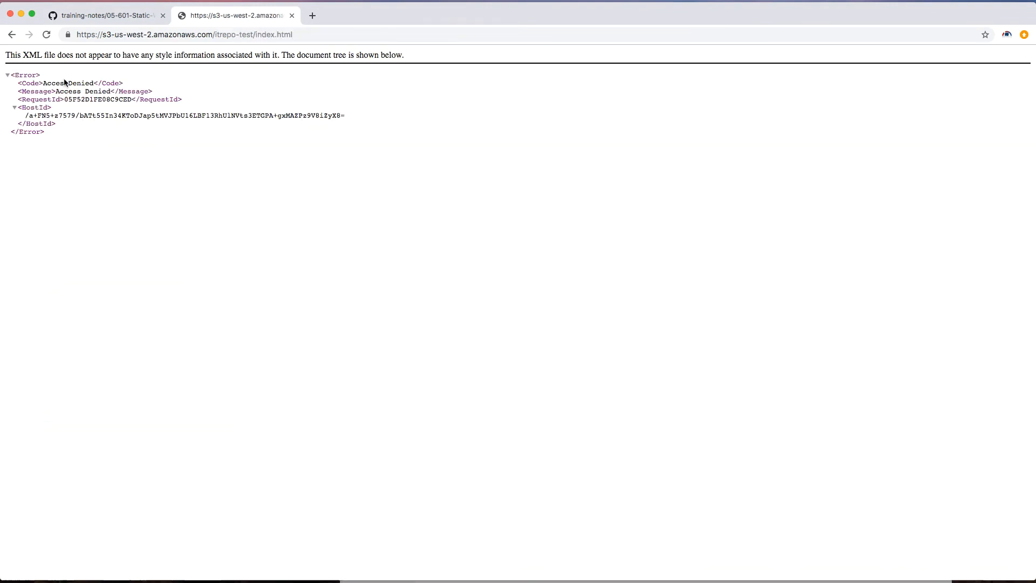
click(11, 35)
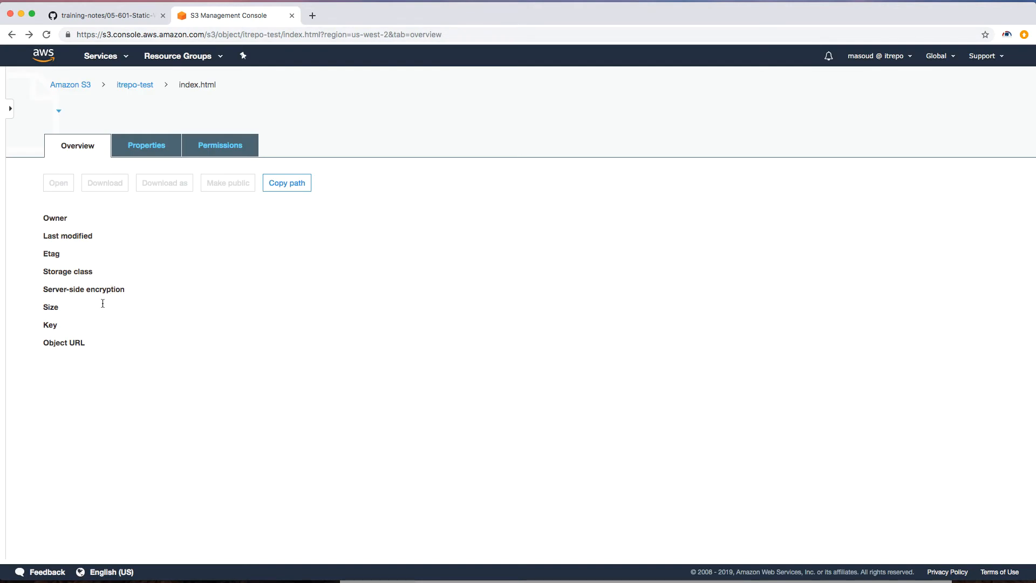
Step: Open error.html's object URL in the browser to check public access, then return to the bucket
click(135, 85)
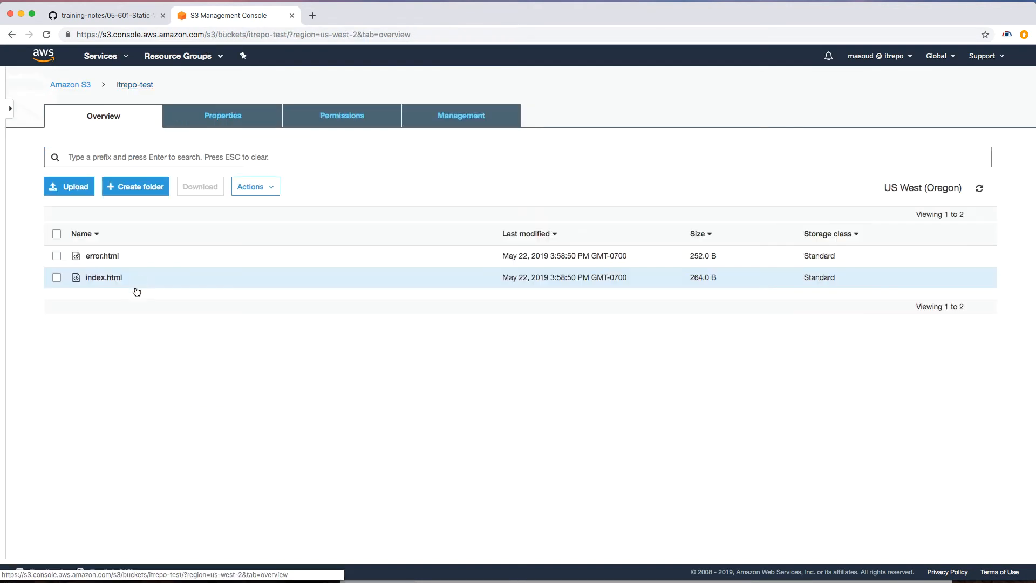
click(116, 255)
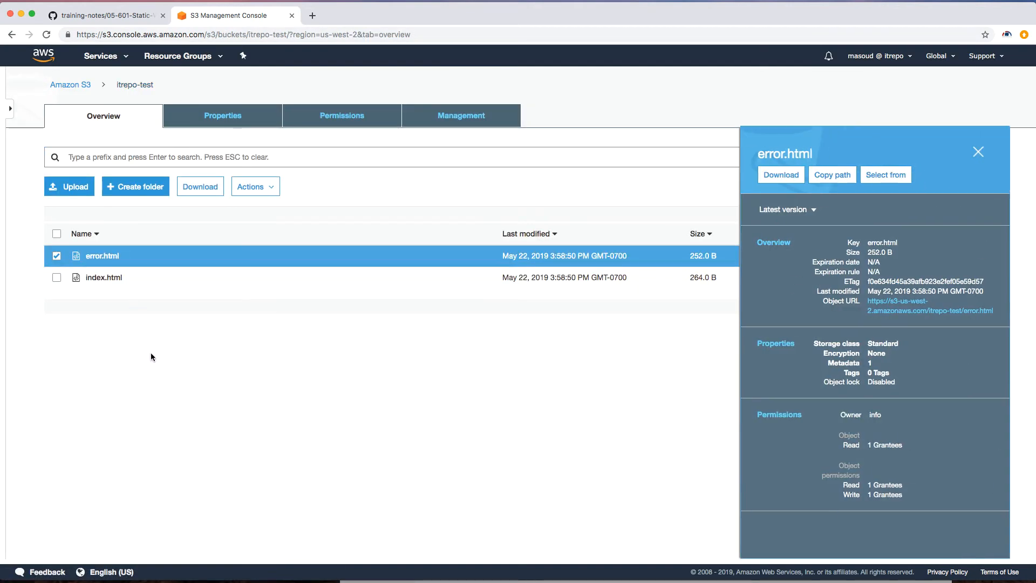
click(98, 255)
click(164, 421)
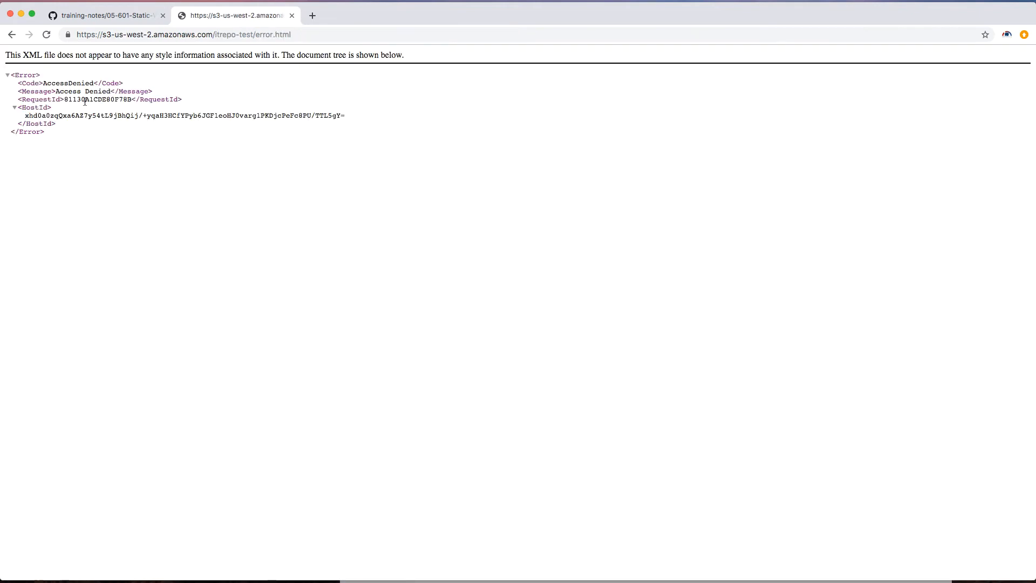
click(11, 35)
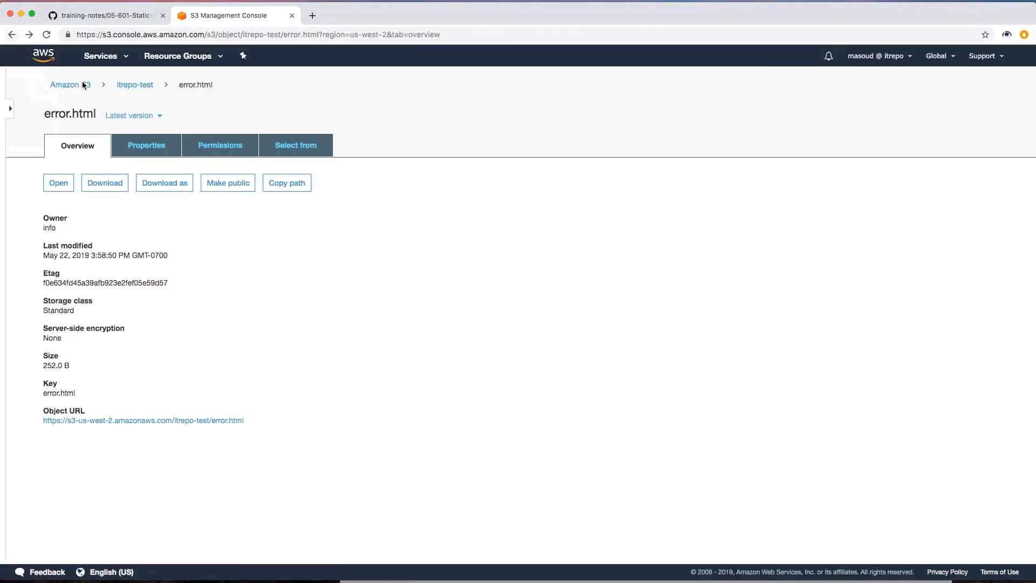
click(131, 89)
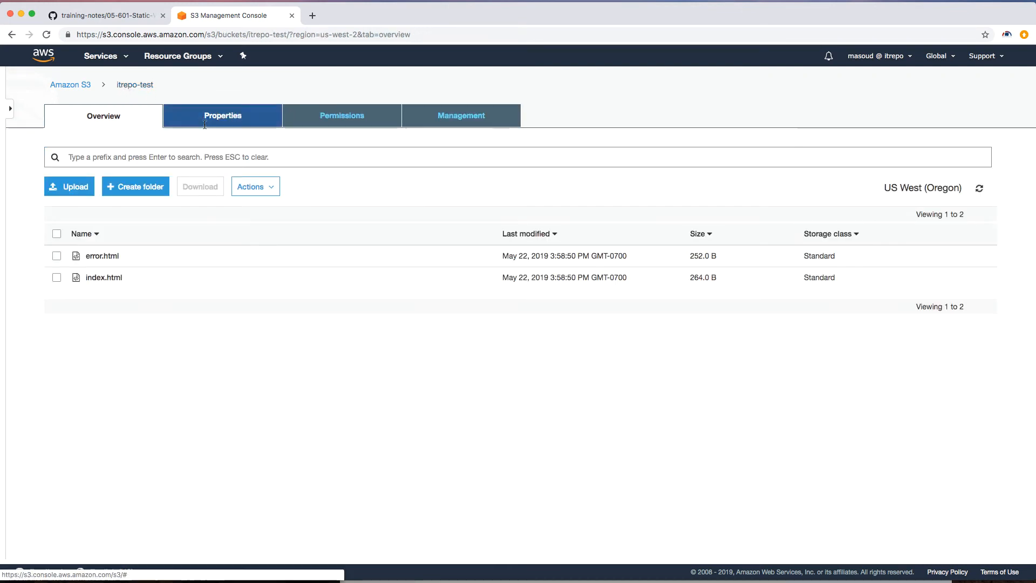
Step: Open the itrepo-test bucket policy editor and launch the Policy generator
click(361, 125)
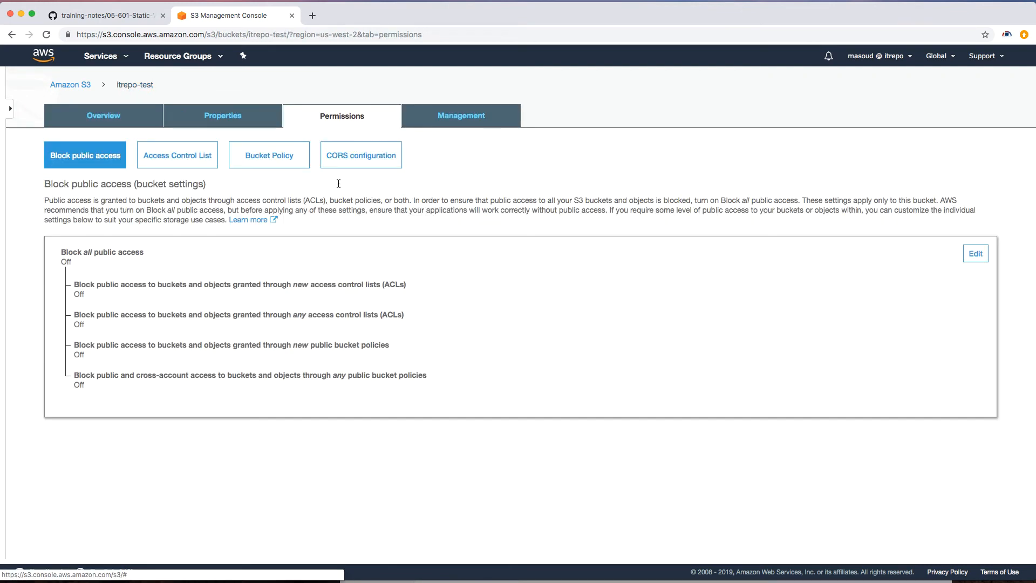
click(273, 167)
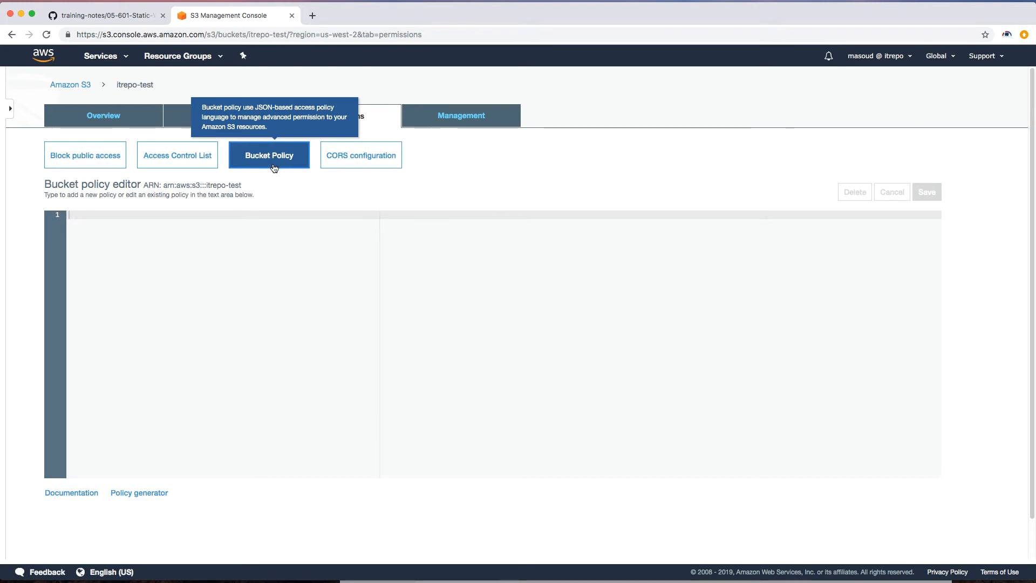
click(122, 241)
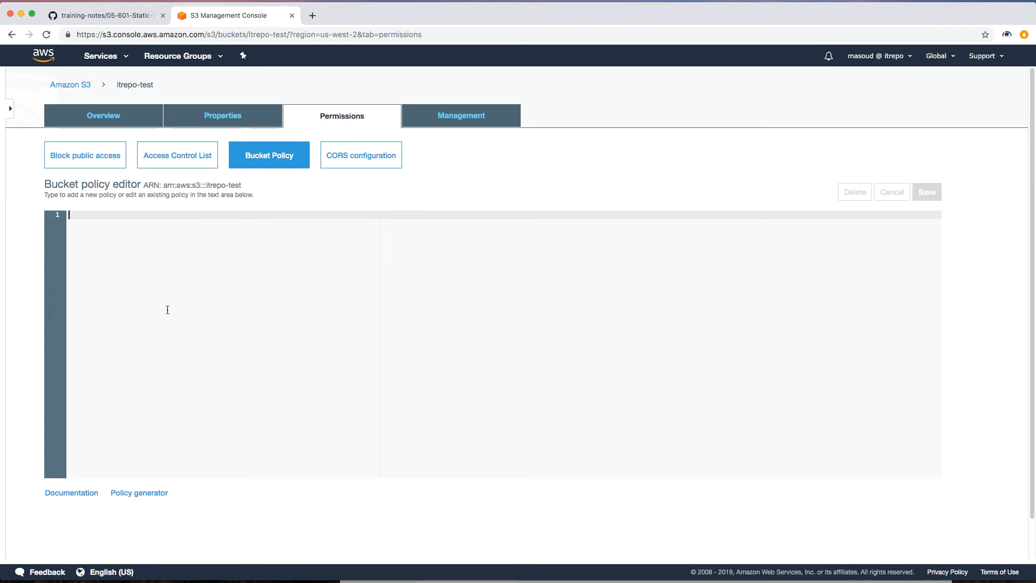
click(135, 494)
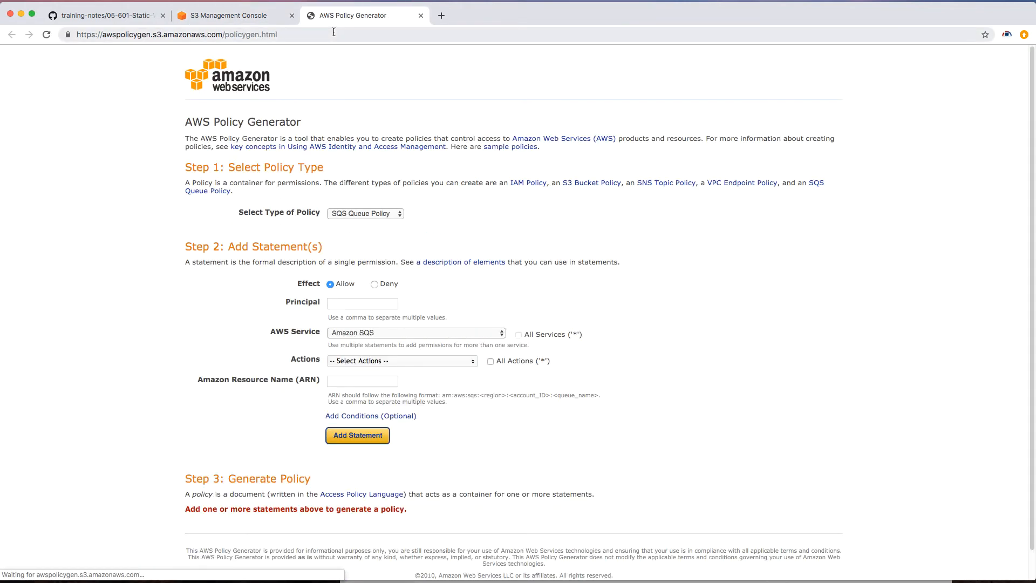
Step: Choose S3 Bucket Policy as the policy type and set the Principal to *
click(365, 214)
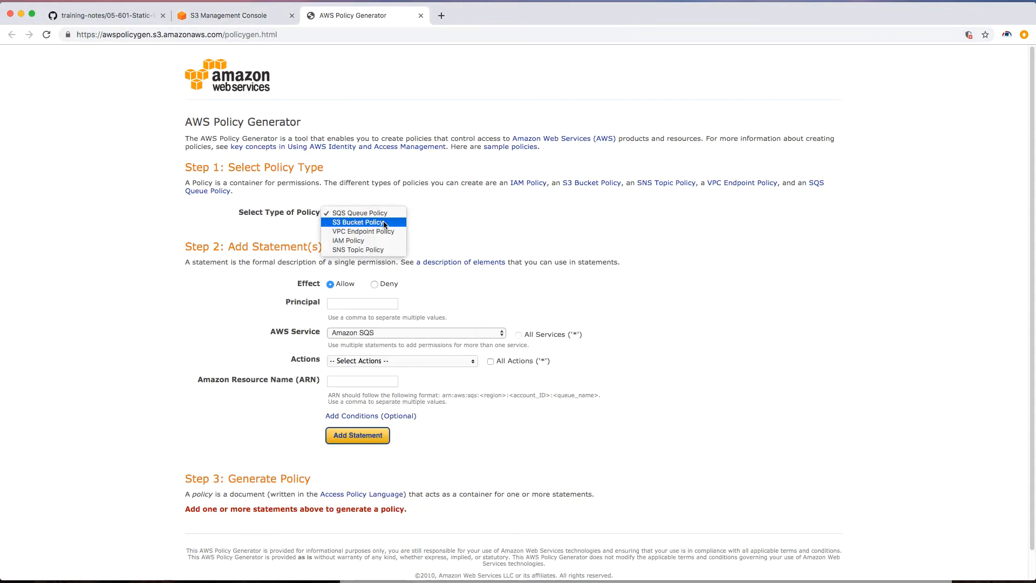
click(391, 226)
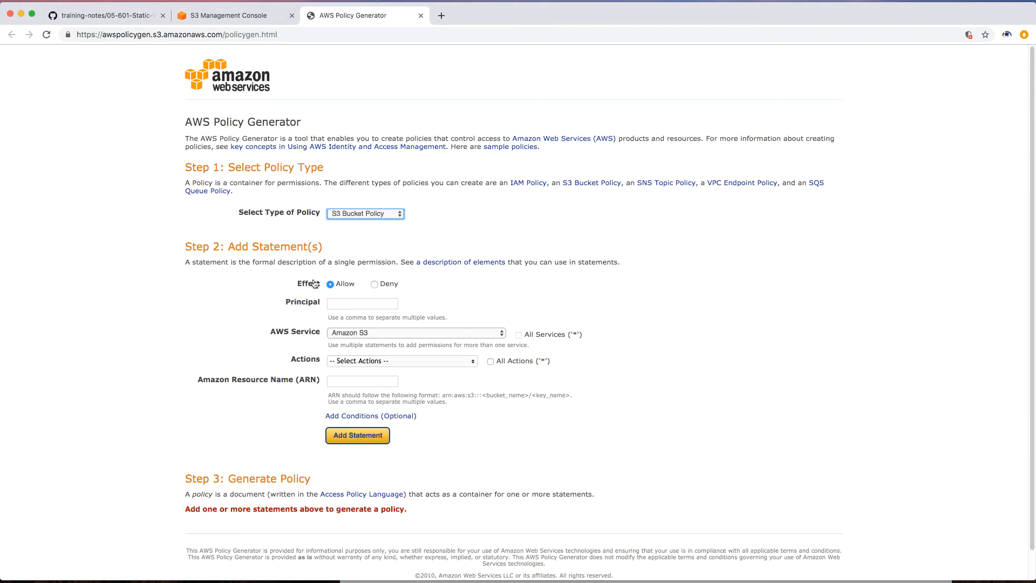
click(331, 304)
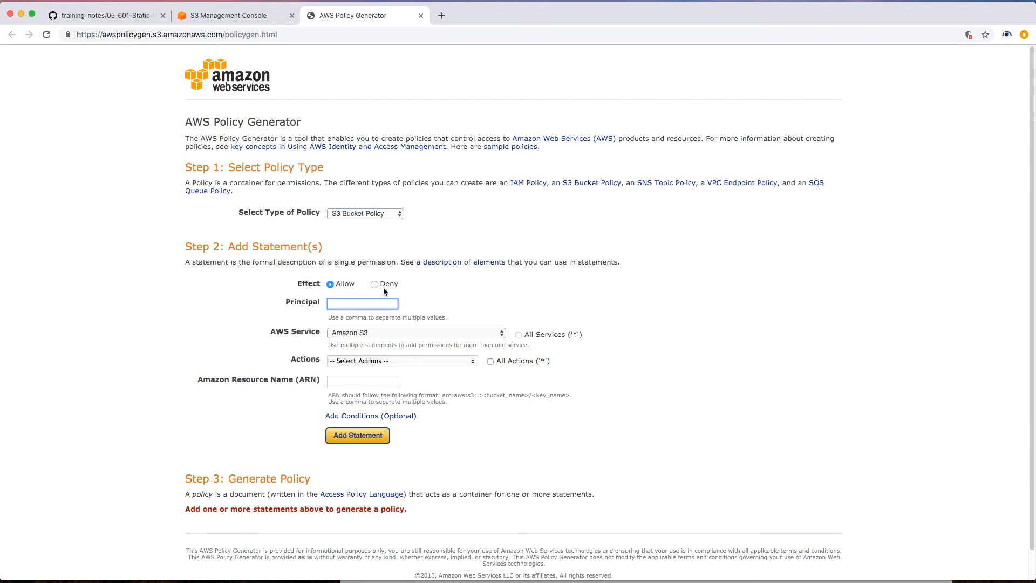
text(*)
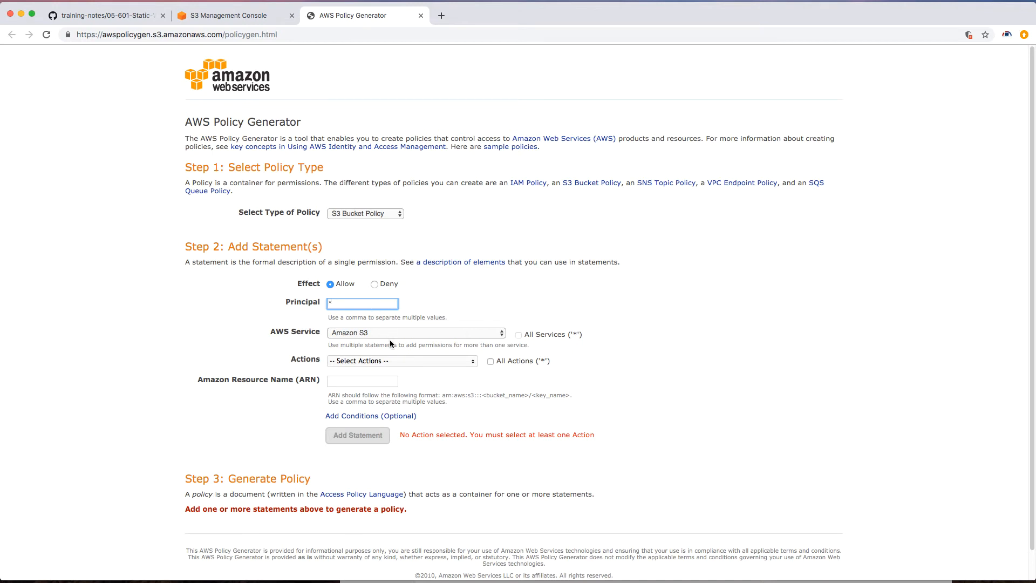
Step: Select the GetObject action for the policy statement
click(394, 361)
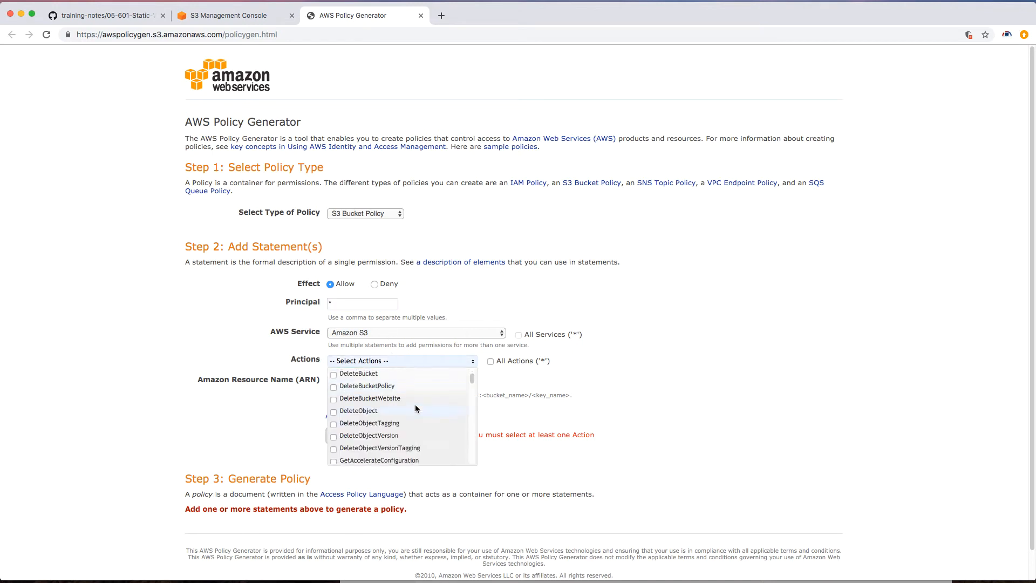
scroll(416, 408, down, 3)
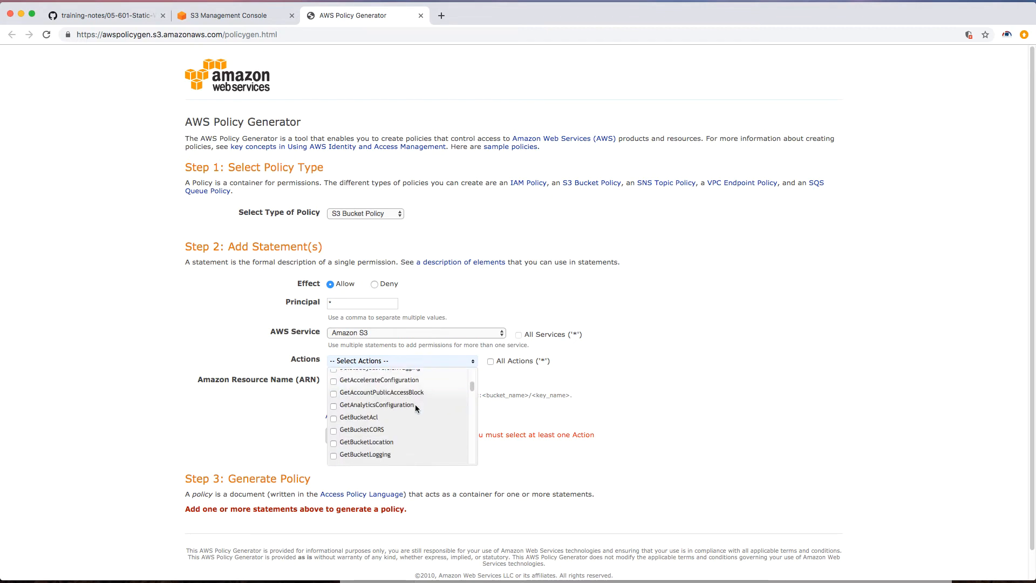
scroll(415, 409, down, 5)
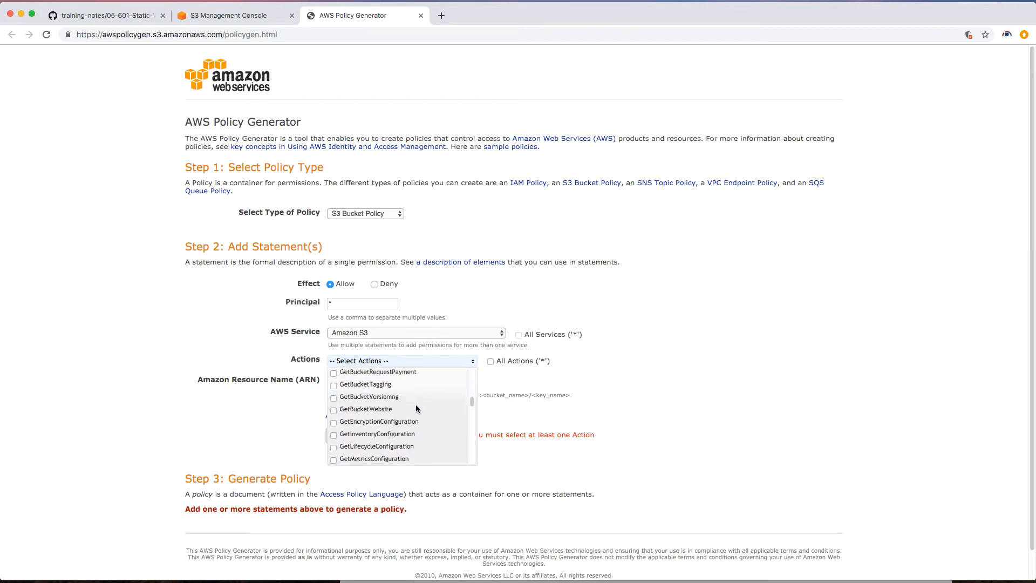
scroll(416, 406, down, 2)
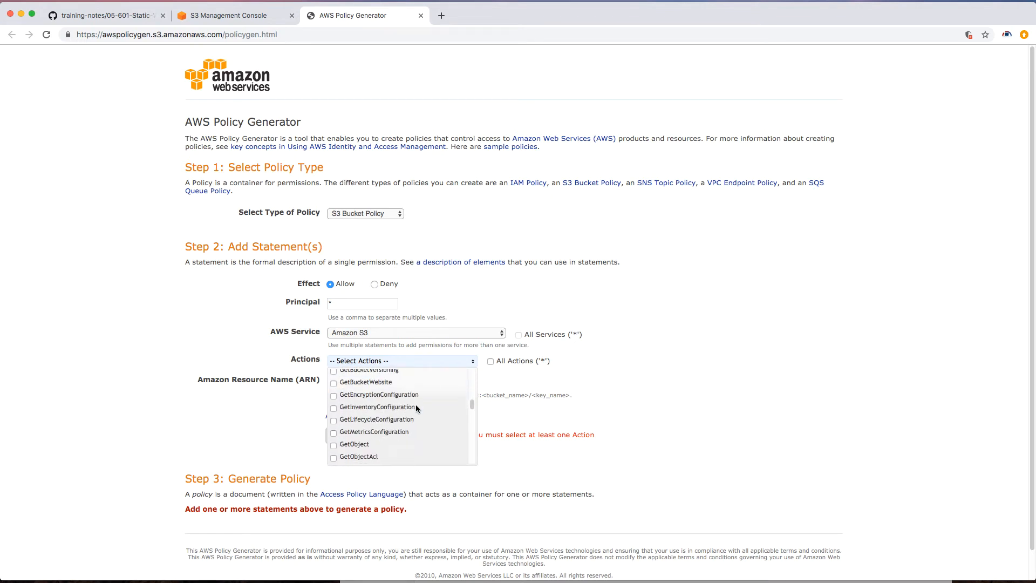
click(335, 442)
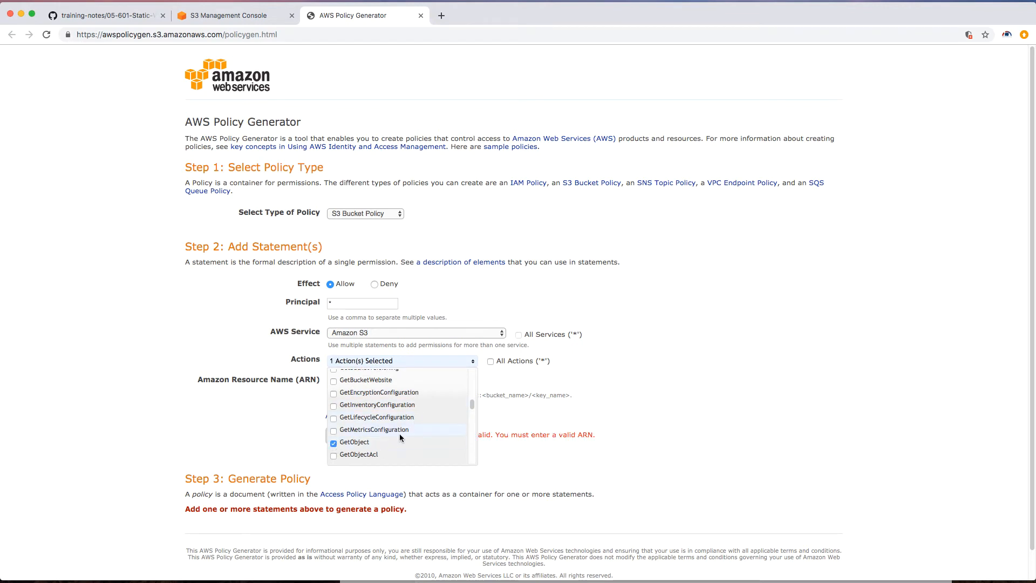
click(676, 367)
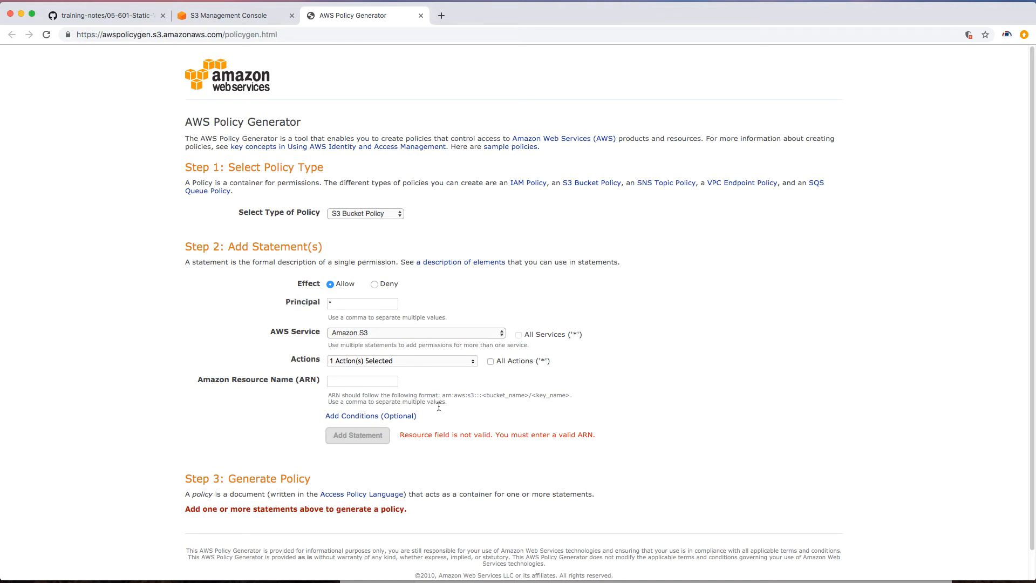
Step: Copy the bucket ARN arn:aws:s3:::itrepo-test from the bucket policy editor
drag(444, 395, 477, 398)
click(560, 400)
click(229, 15)
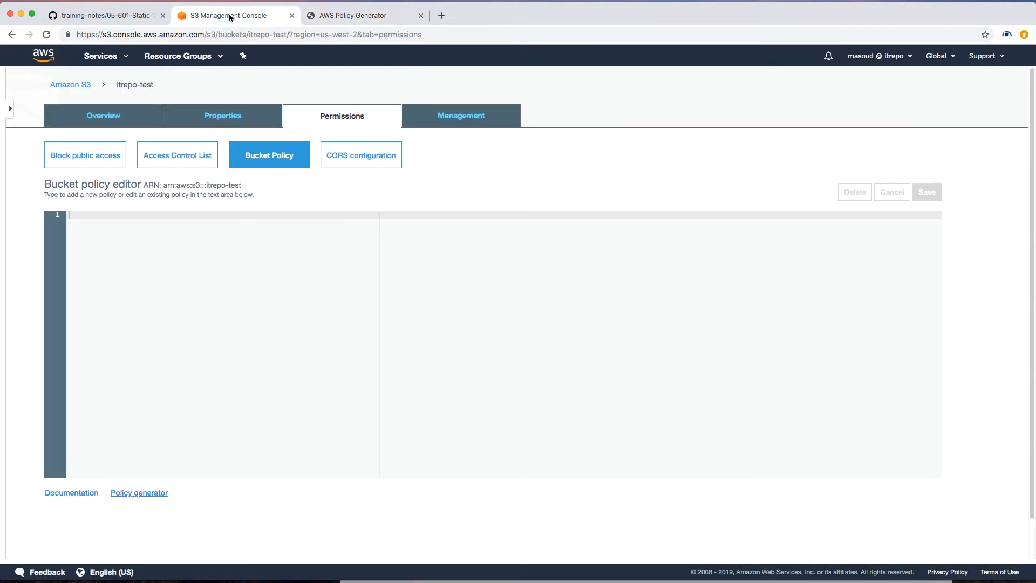
drag(163, 187, 244, 187)
right_click(237, 188)
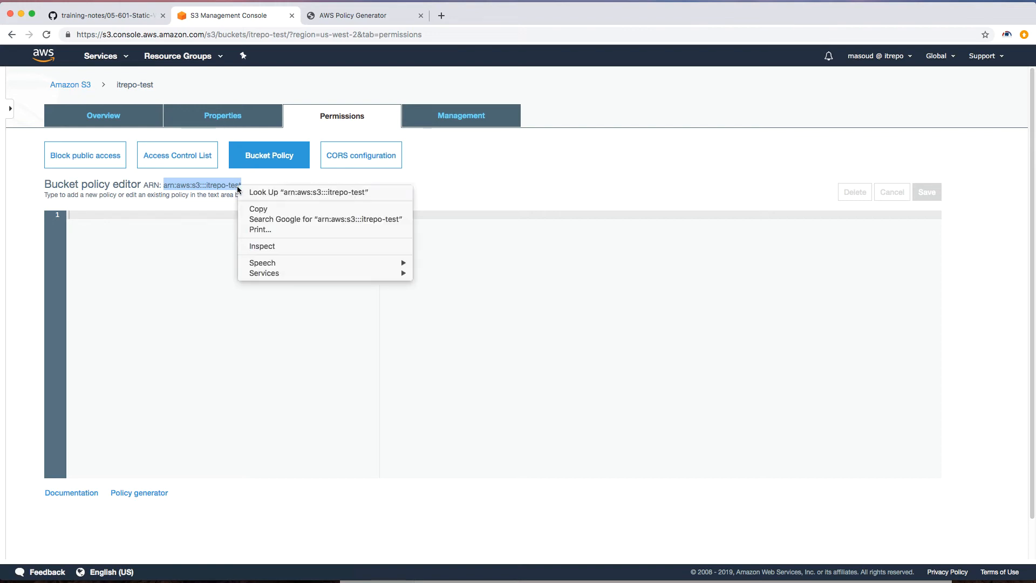
click(257, 209)
Step: Paste the bucket ARN into the Amazon Resource Name field and append /*
click(352, 15)
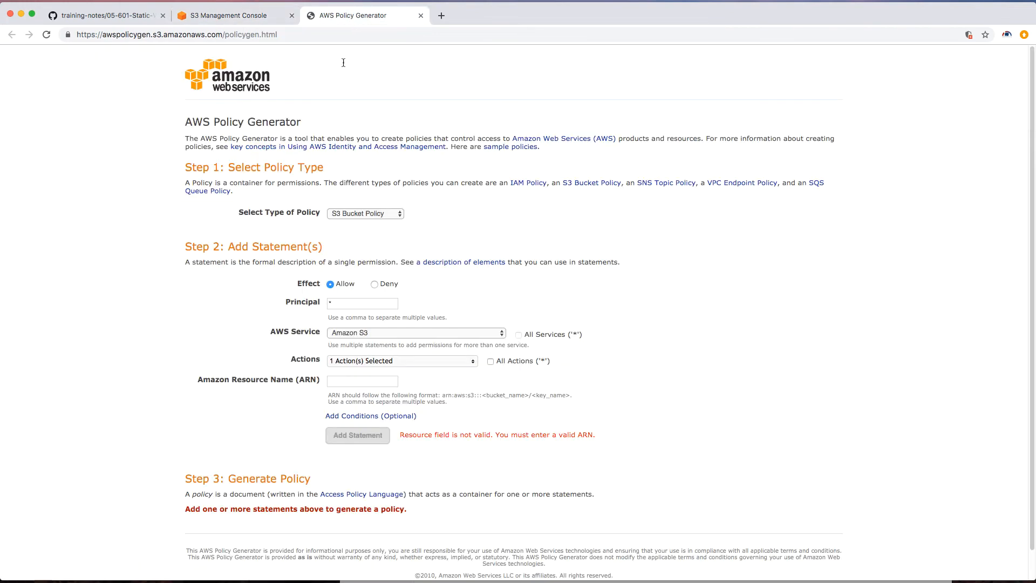
right_click(338, 382)
click(372, 452)
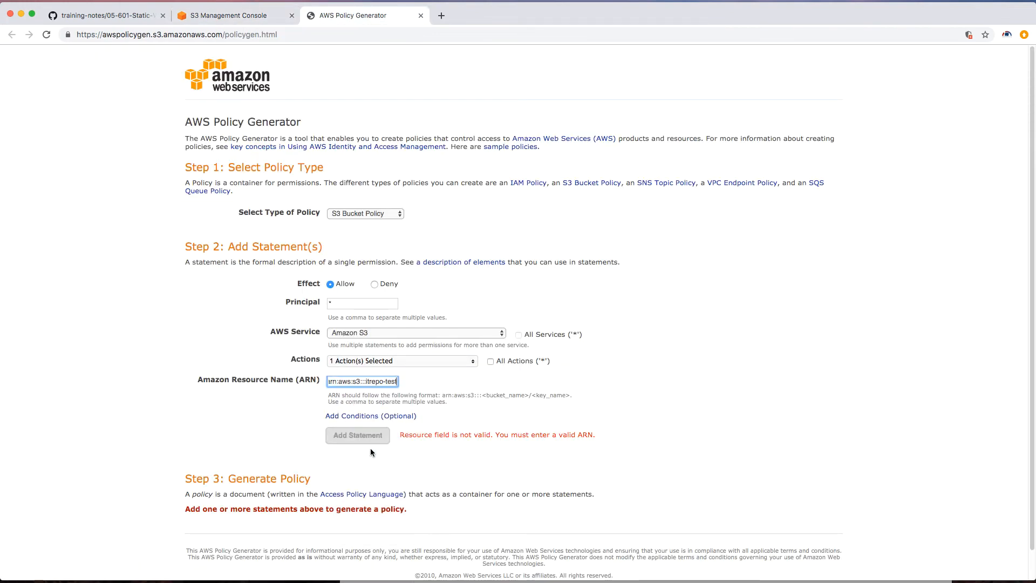
text(/)
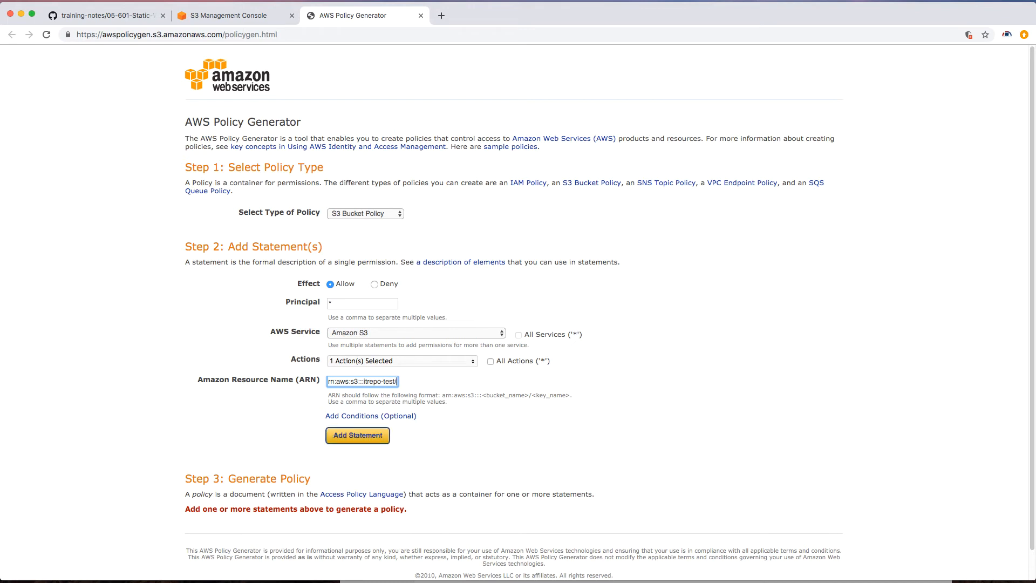
text(*)
Step: Add the statement and generate the policy
click(365, 442)
scroll(356, 442, down, 3)
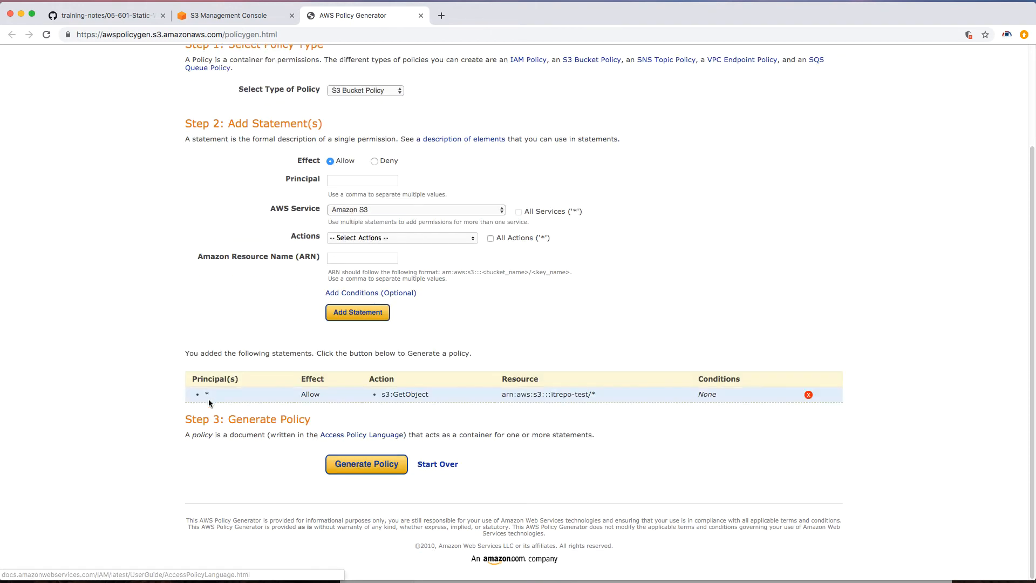
click(377, 473)
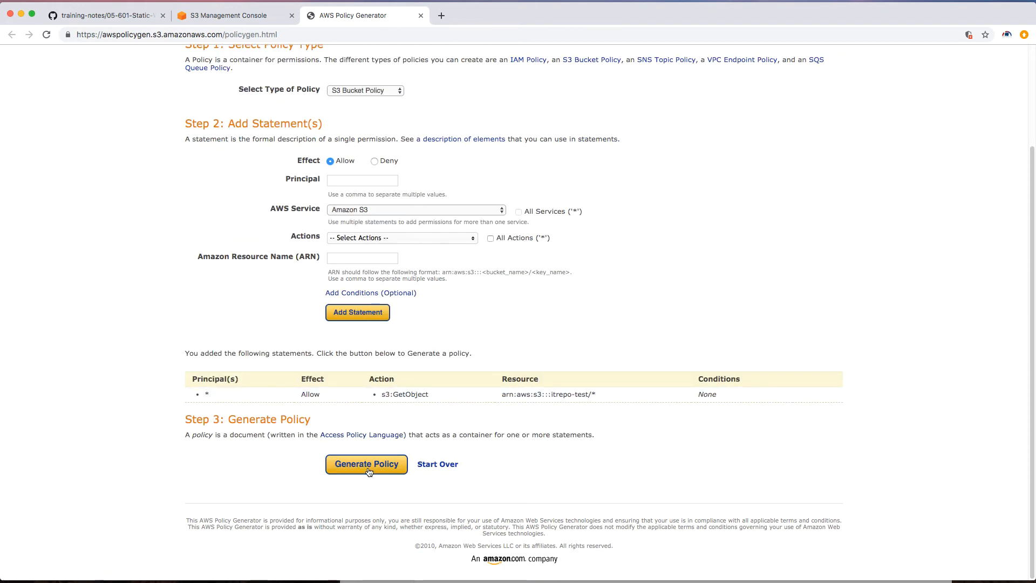
Step: Copy the generated policy JSON document
drag(329, 351, 305, 236)
right_click(350, 242)
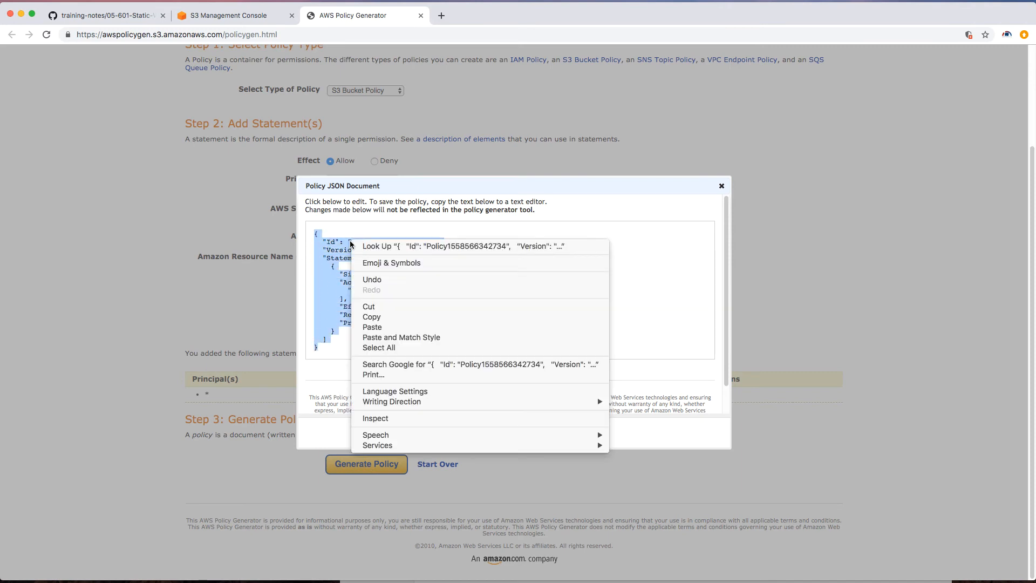
click(372, 318)
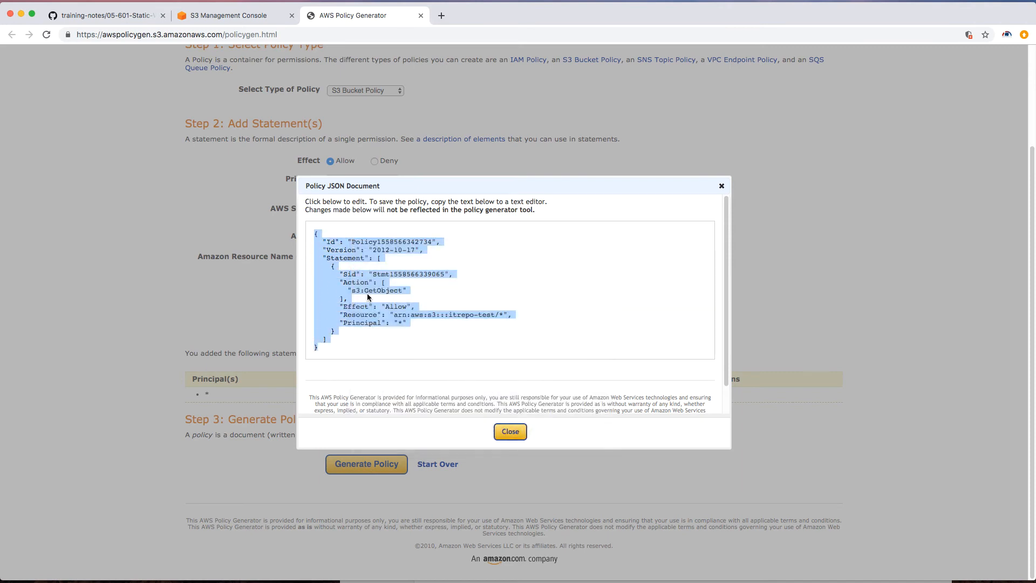
Step: Paste the policy into the itrepo-test bucket policy editor and save it
click(240, 15)
click(105, 246)
right_click(105, 244)
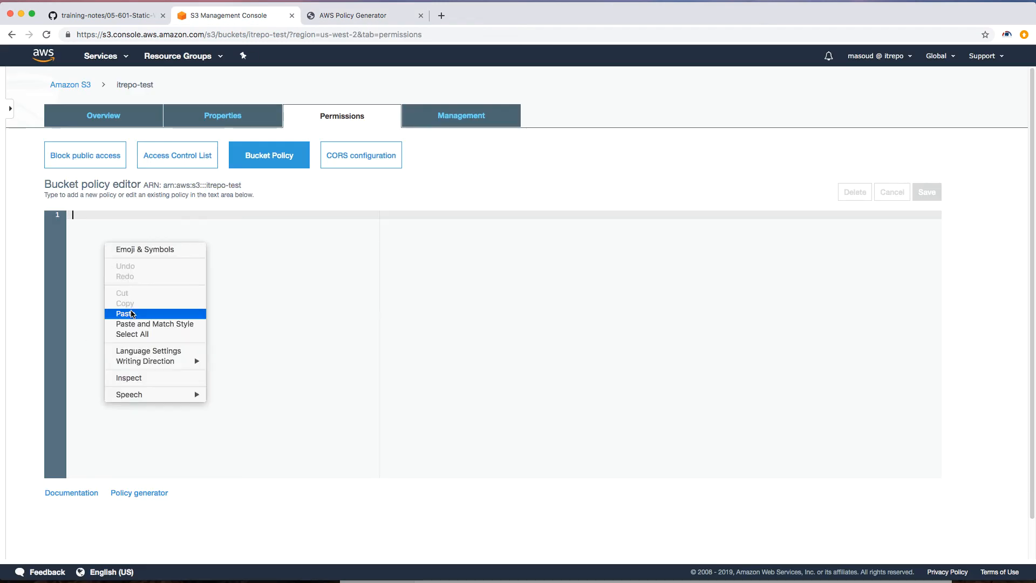
click(125, 313)
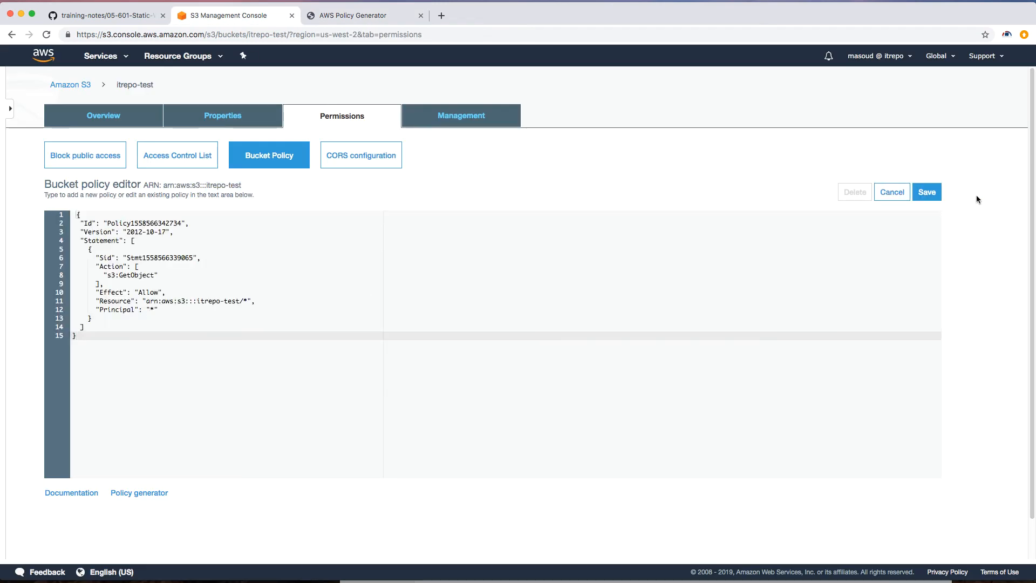
click(927, 193)
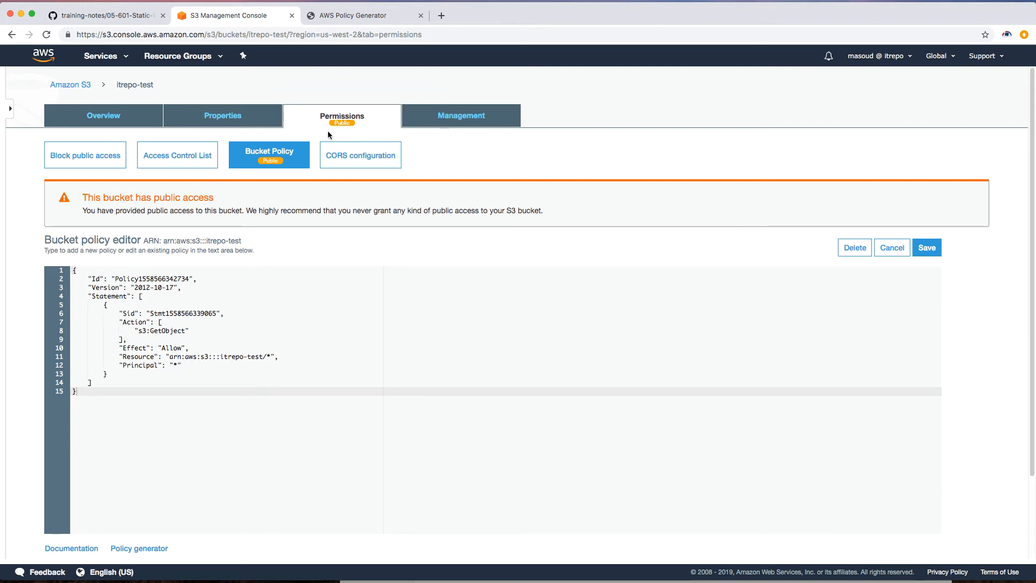
Step: Open index.html through its object URL in the browser, then review the object's permissions
drag(213, 198, 82, 197)
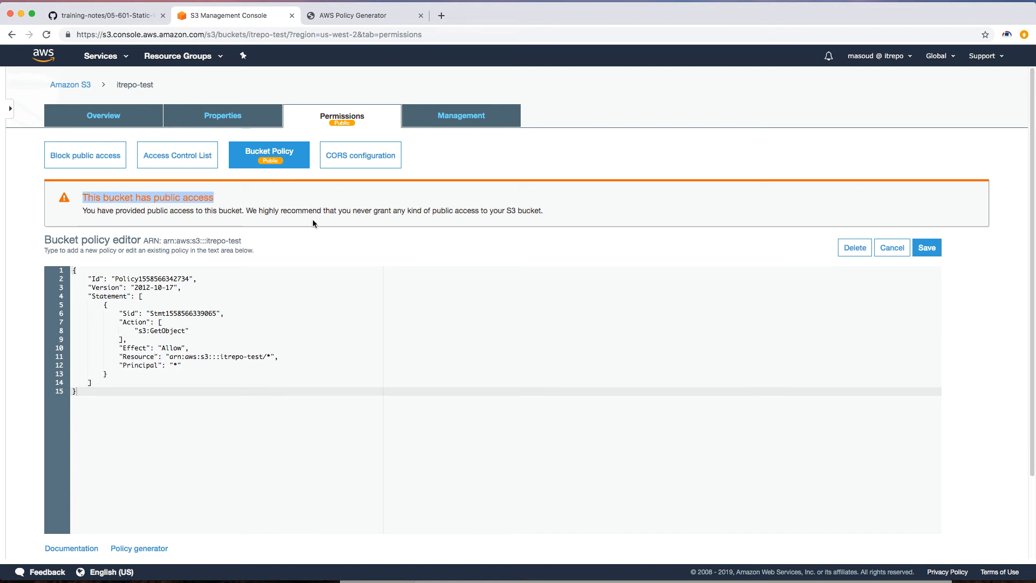
click(105, 118)
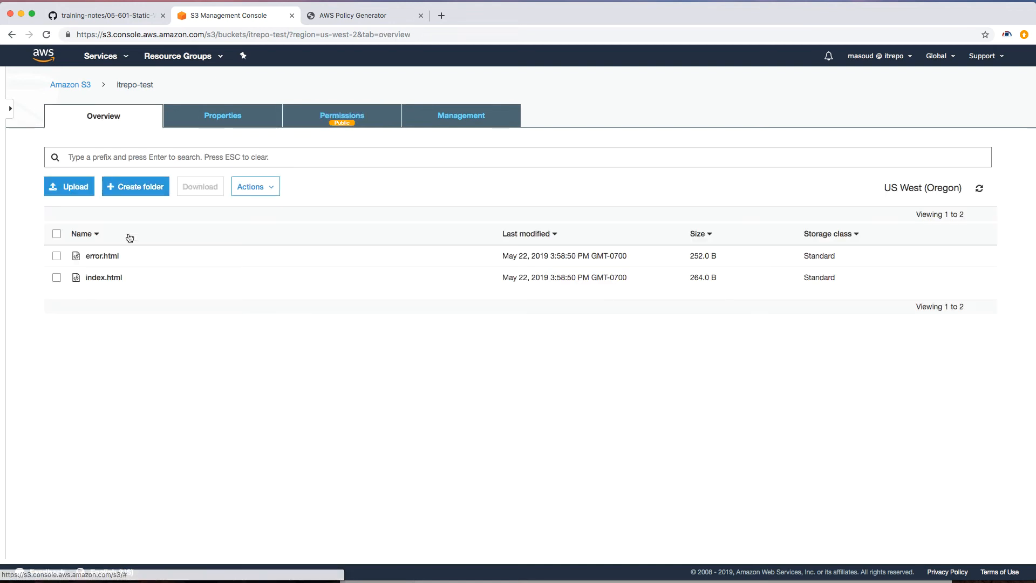
click(110, 278)
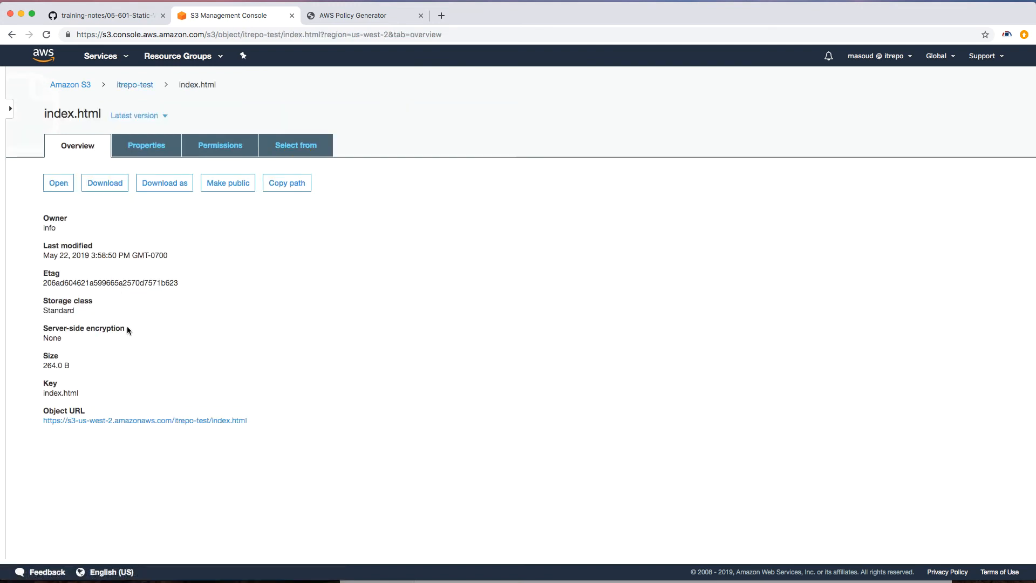
click(165, 423)
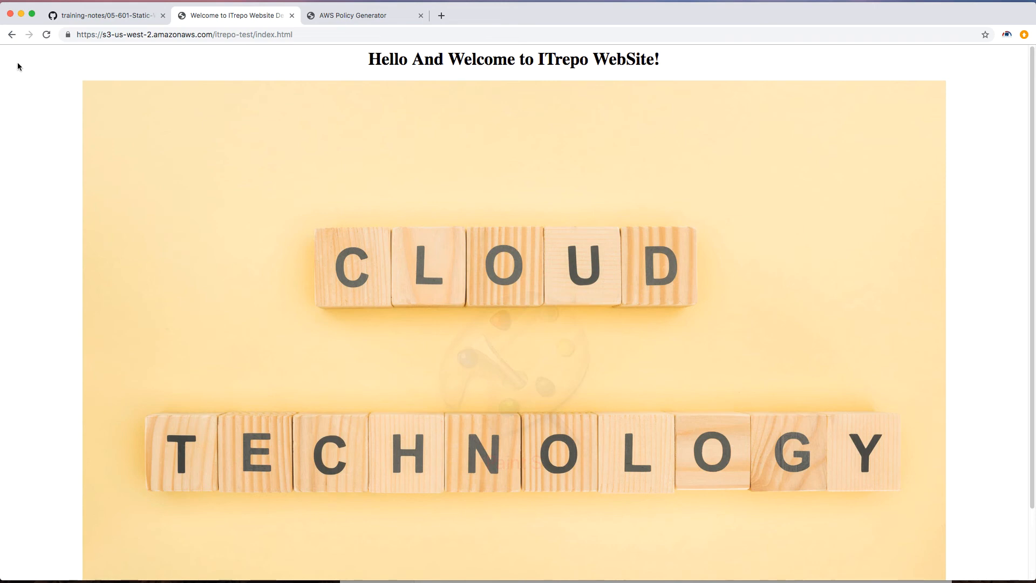
click(13, 35)
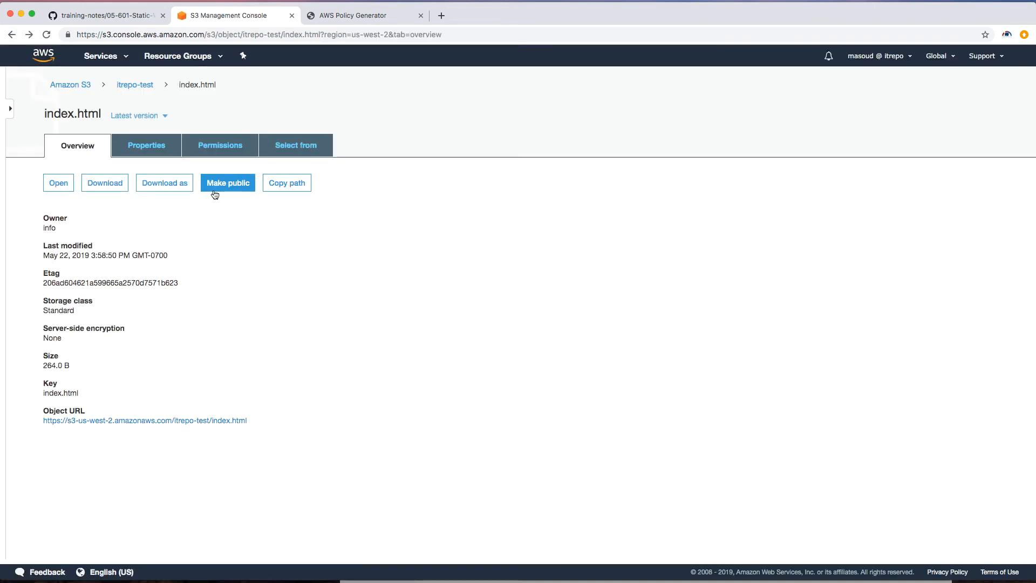
click(236, 146)
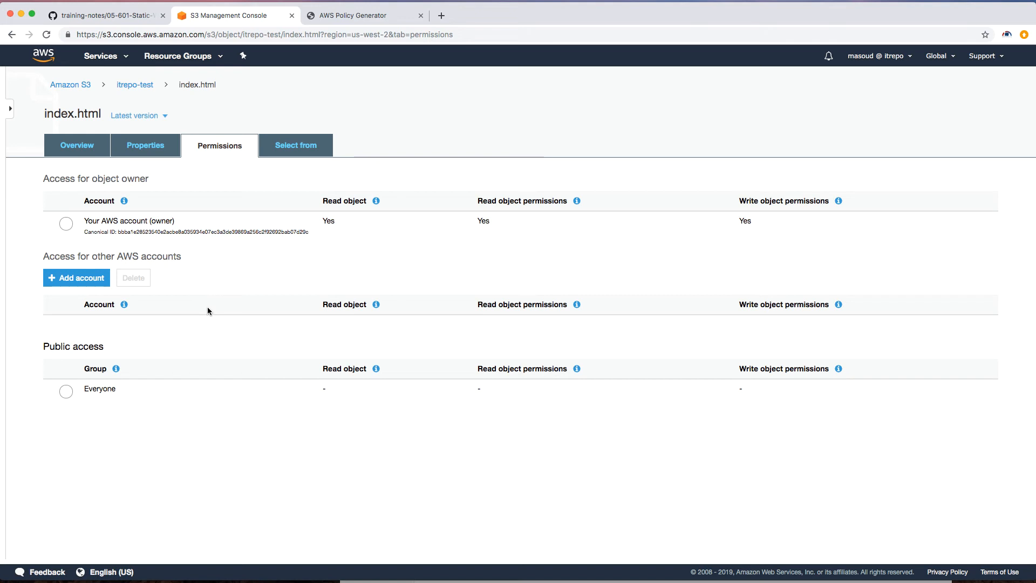
click(133, 85)
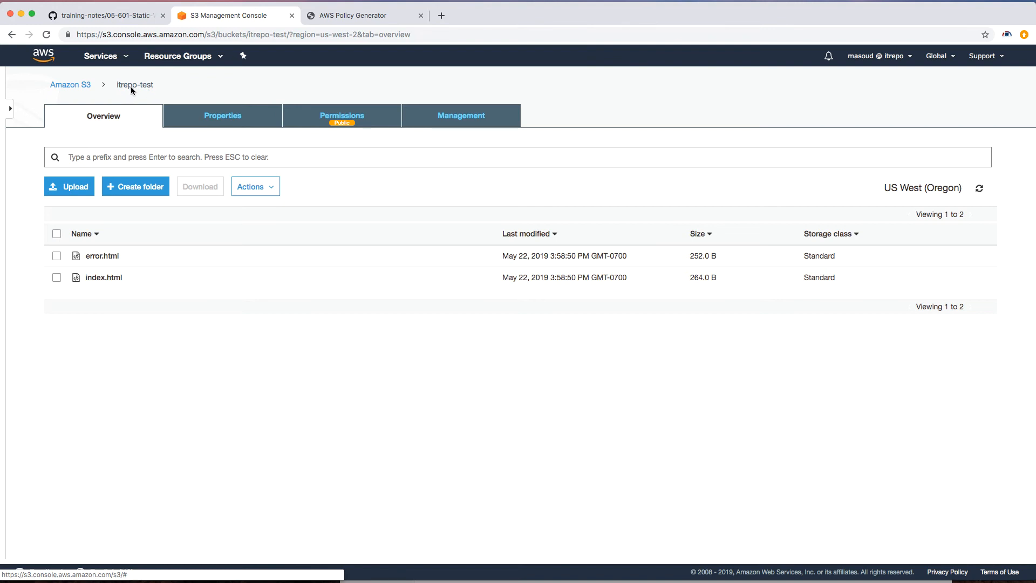
Step: Enable static website hosting on itrepo-test with index.html as index document and error.html as error document
click(68, 87)
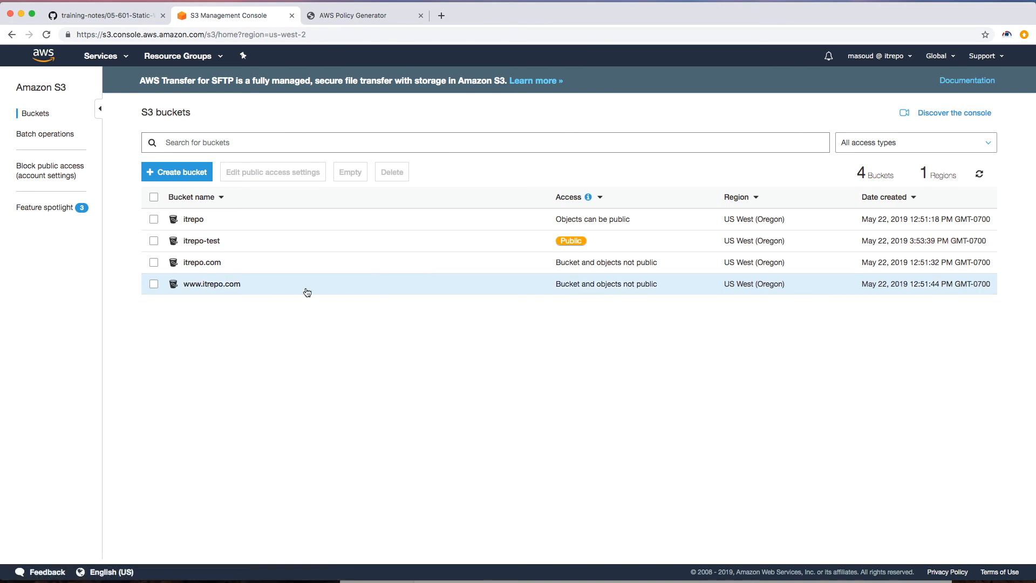
click(193, 241)
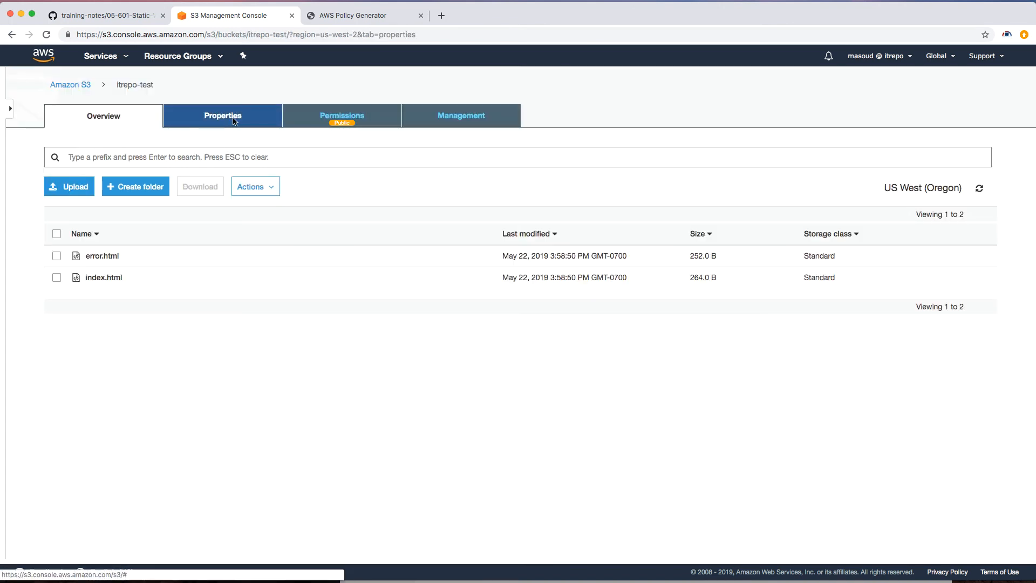
click(232, 122)
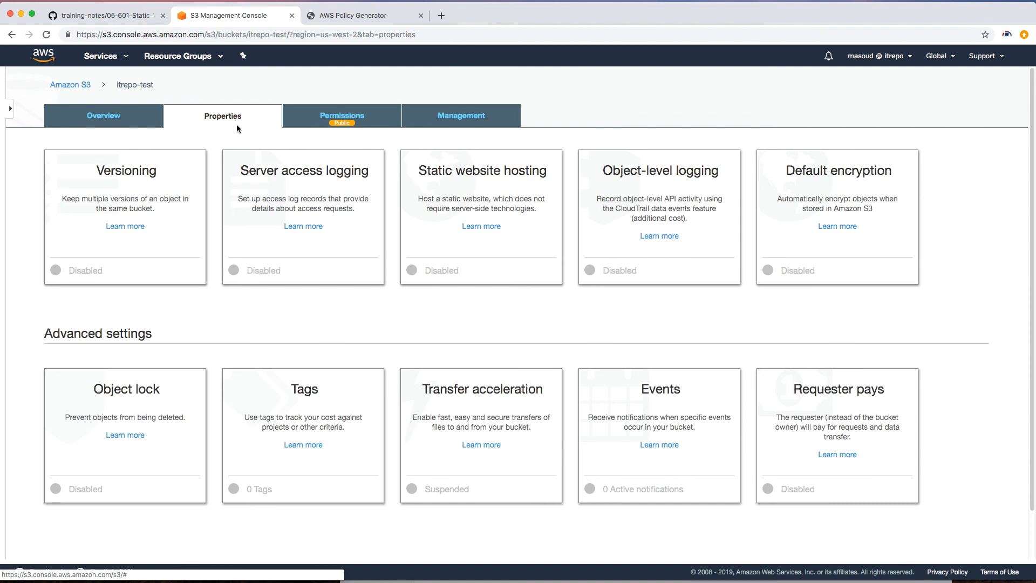
click(482, 175)
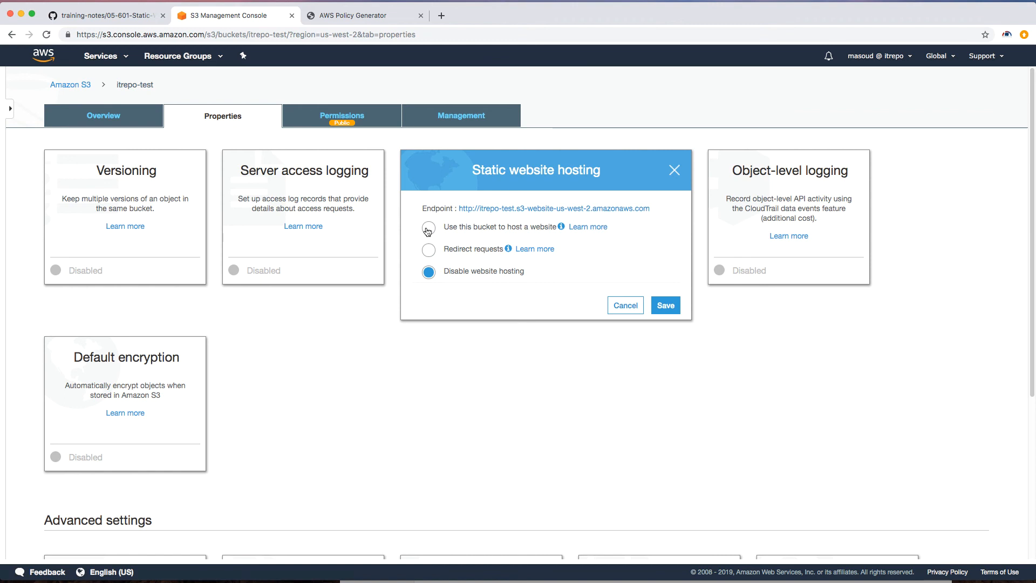
click(428, 229)
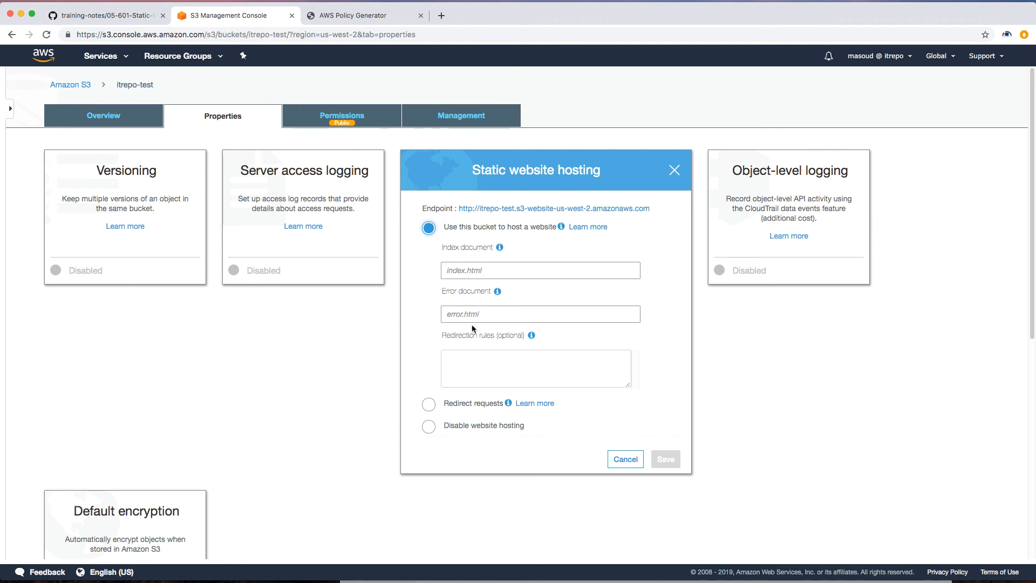
click(459, 275)
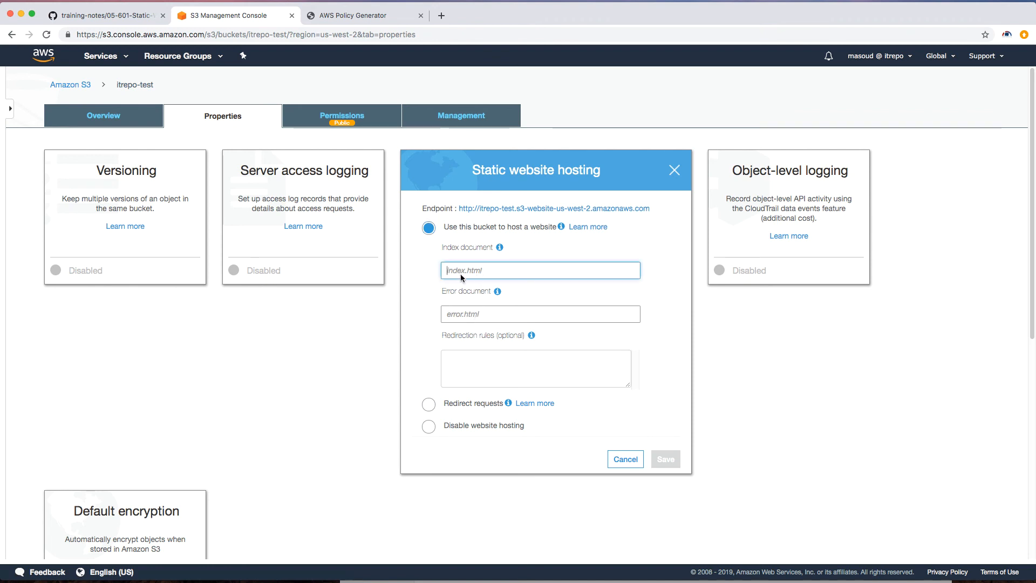
text(index.html)
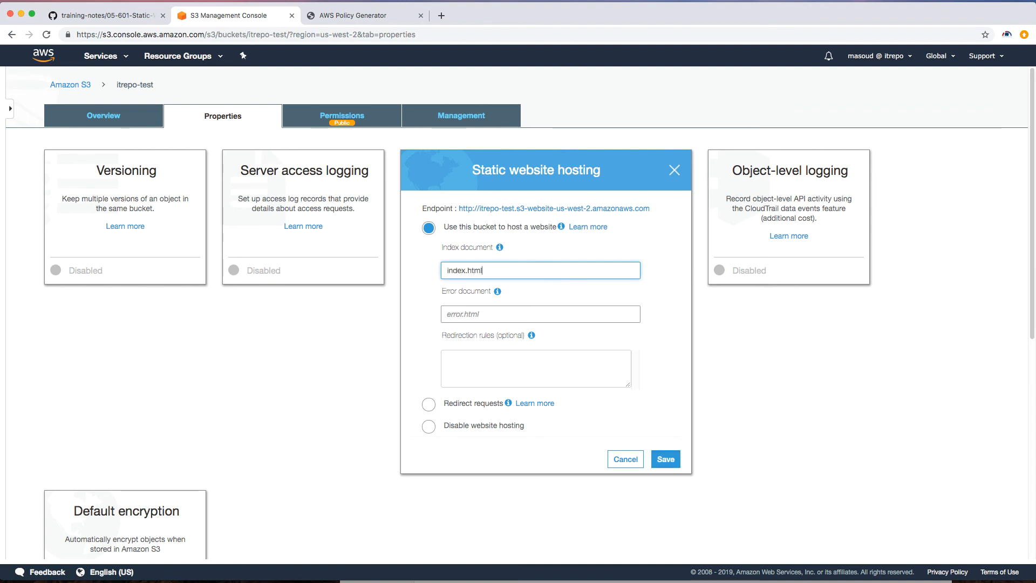
key(Tab)
text(err)
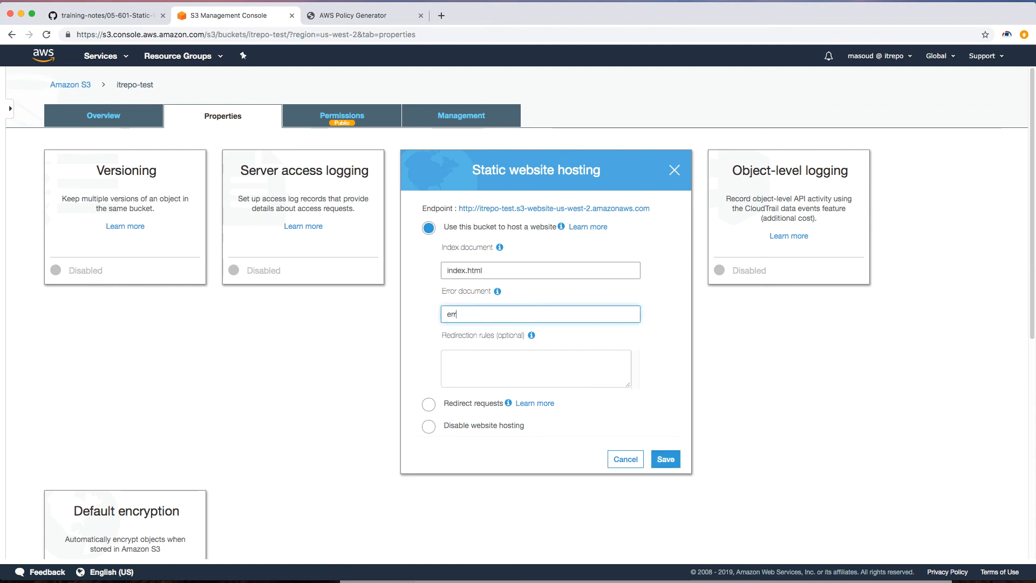
text(or.html)
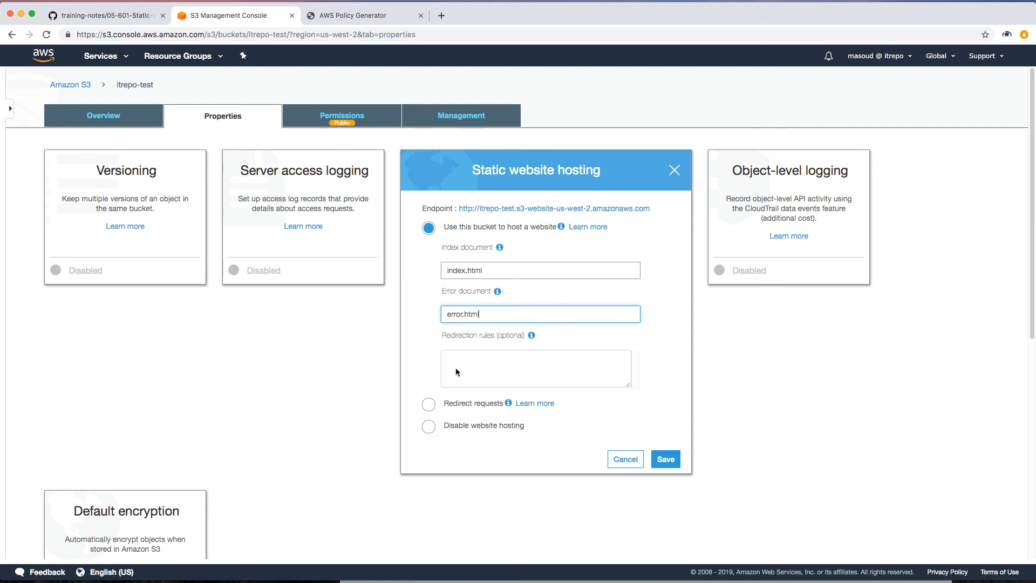
Step: Copy the website endpoint URL and save the static website hosting settings
click(658, 206)
drag(651, 209, 459, 208)
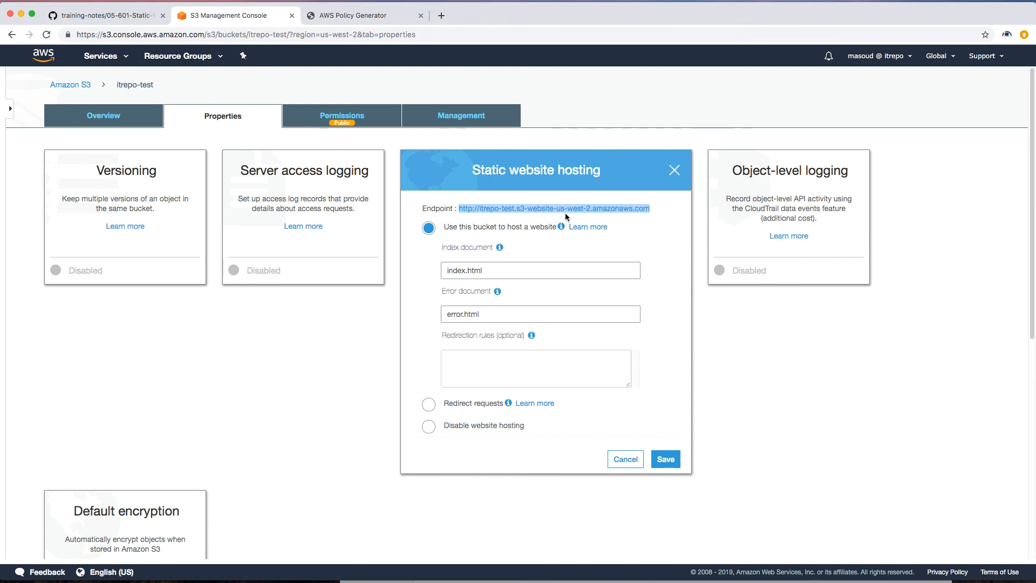
right_click(617, 213)
click(632, 232)
click(669, 461)
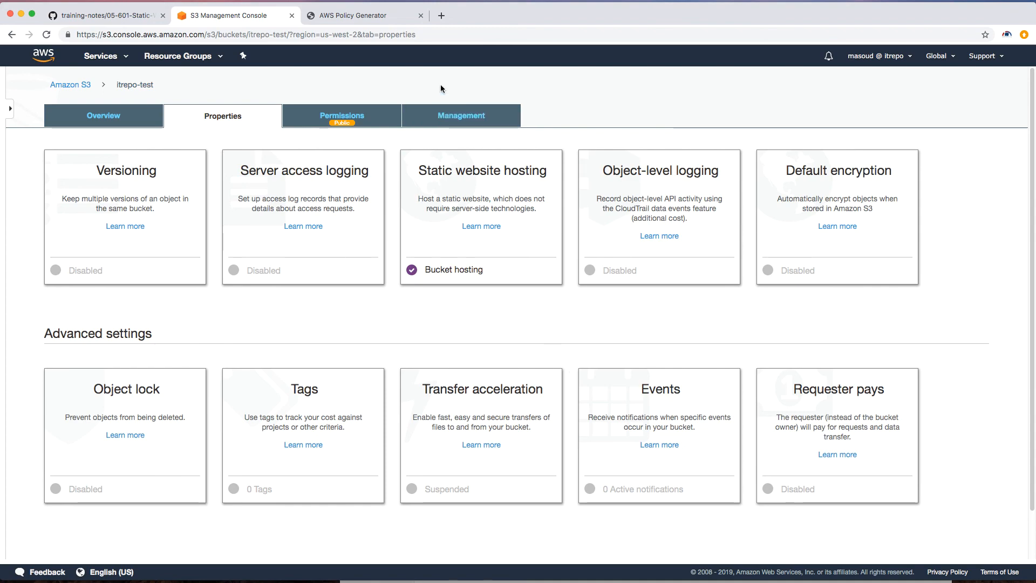
Step: Open the copied website endpoint in a new browser tab
click(442, 15)
right_click(445, 36)
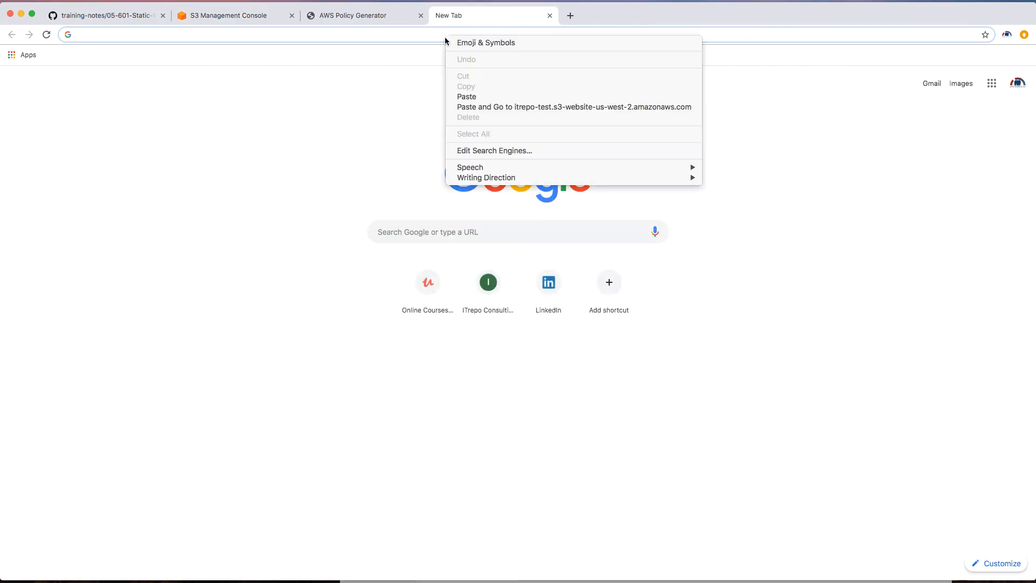
click(475, 96)
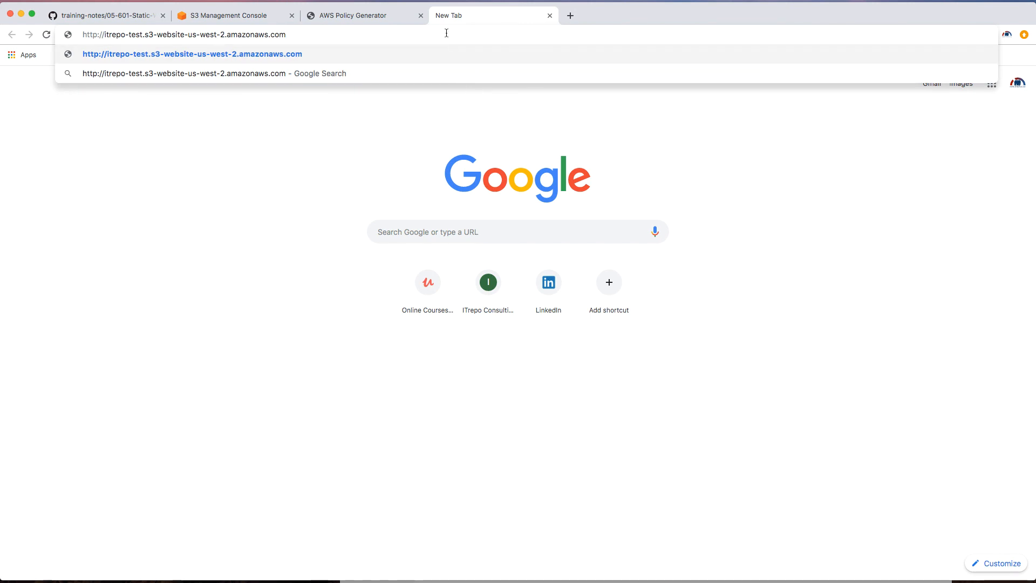
key(Return)
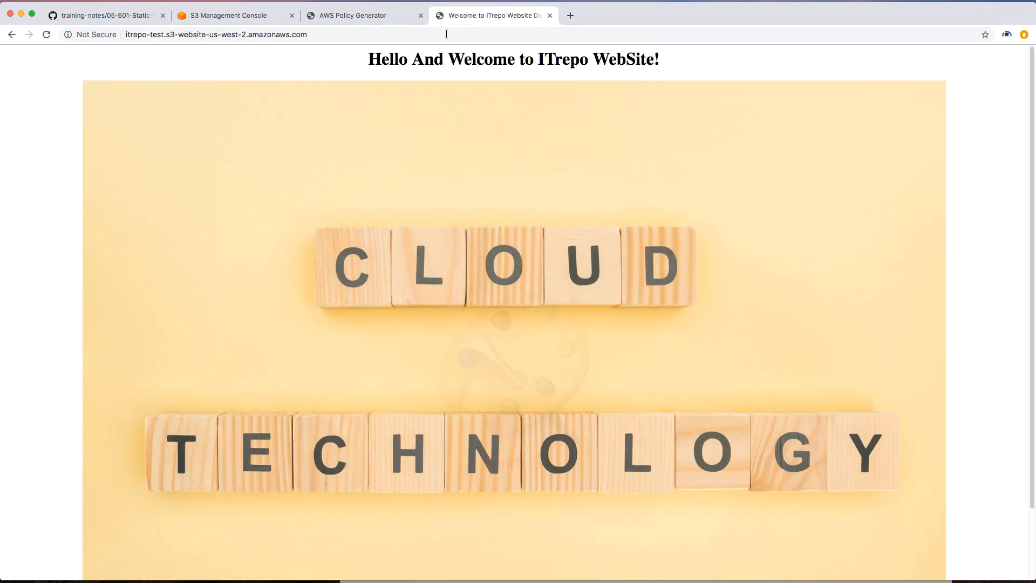
scroll(375, 211, down, 1)
scroll(374, 210, up, 1)
Step: Request the nonexistent path /llll on the website endpoint to test the error page
click(349, 34)
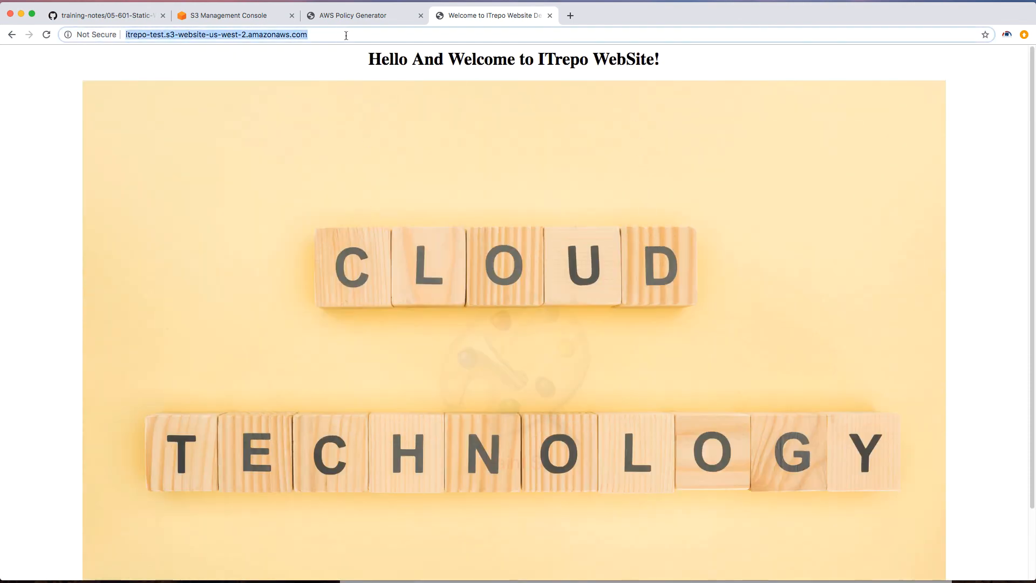
text(llll)
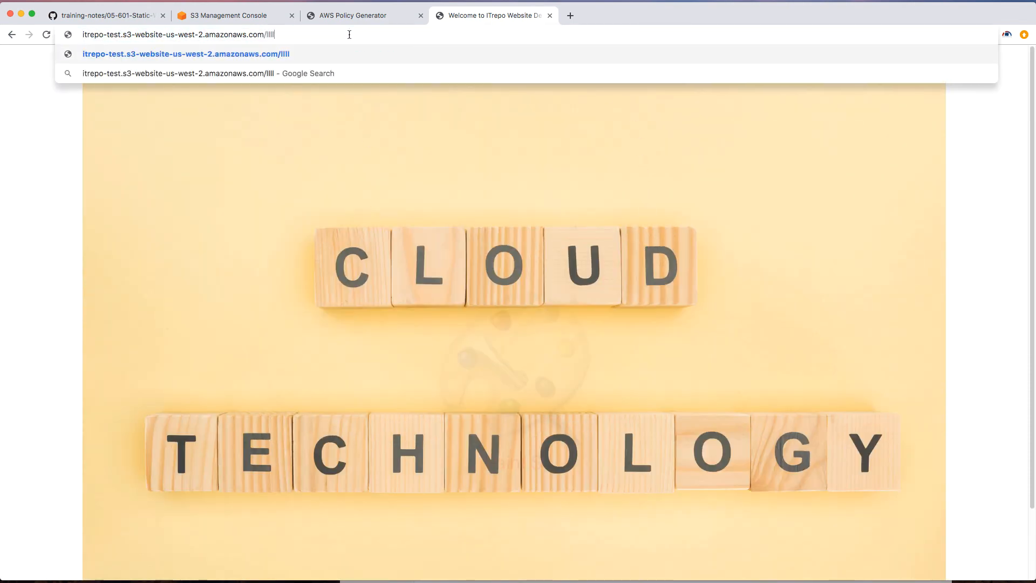
key(Return)
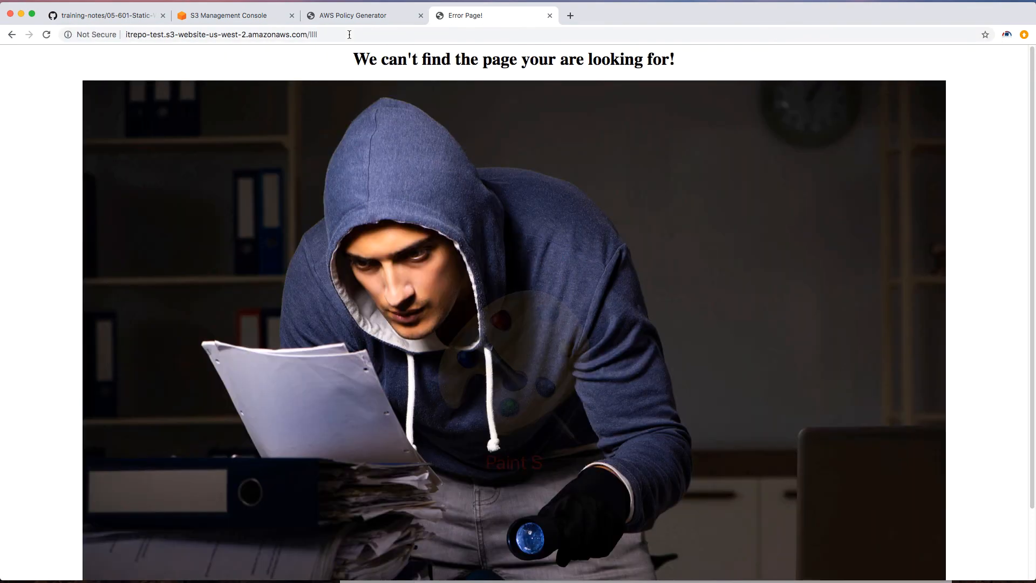
scroll(384, 293, down, 2)
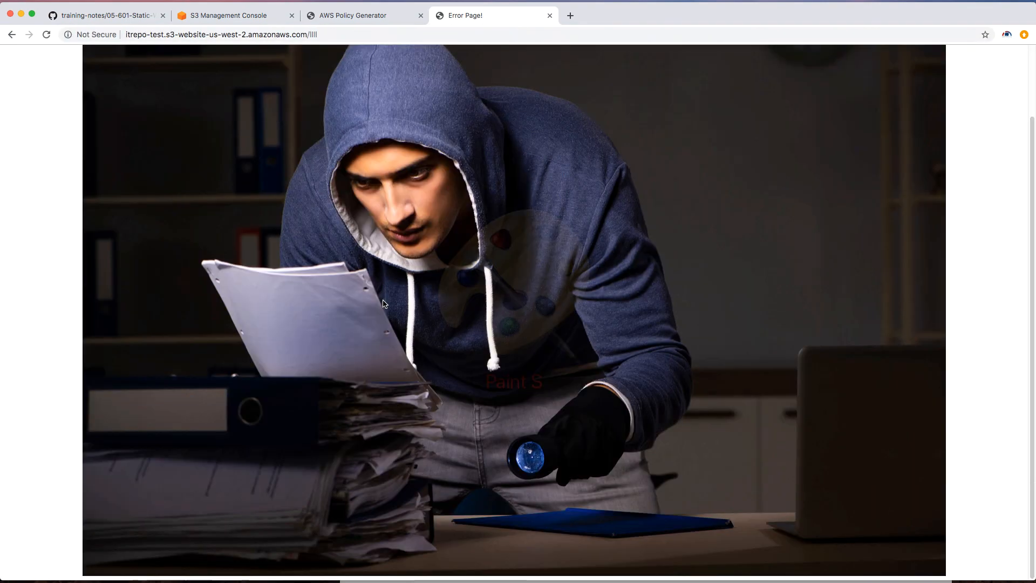
scroll(357, 215, up, 2)
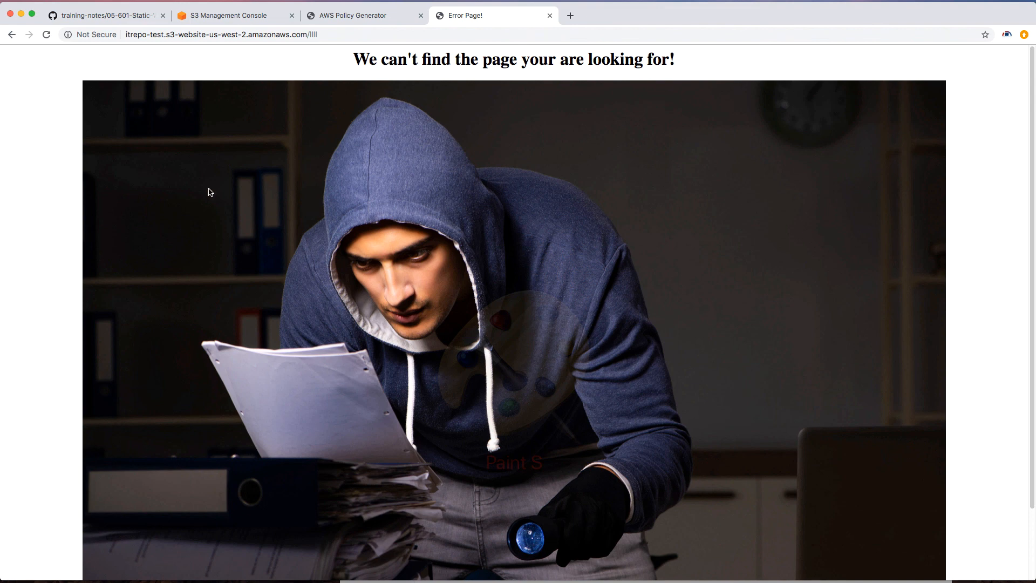
click(103, 15)
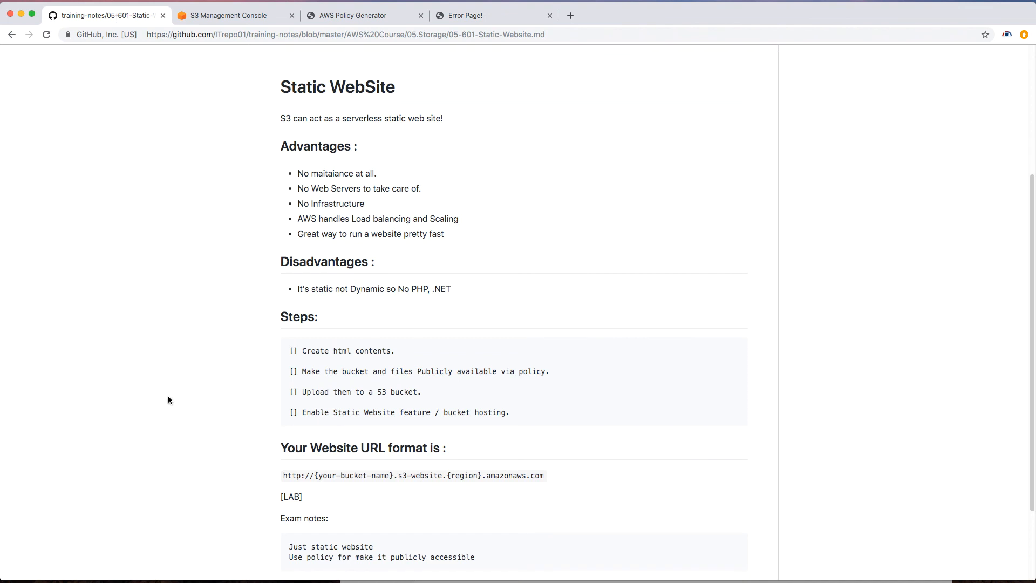